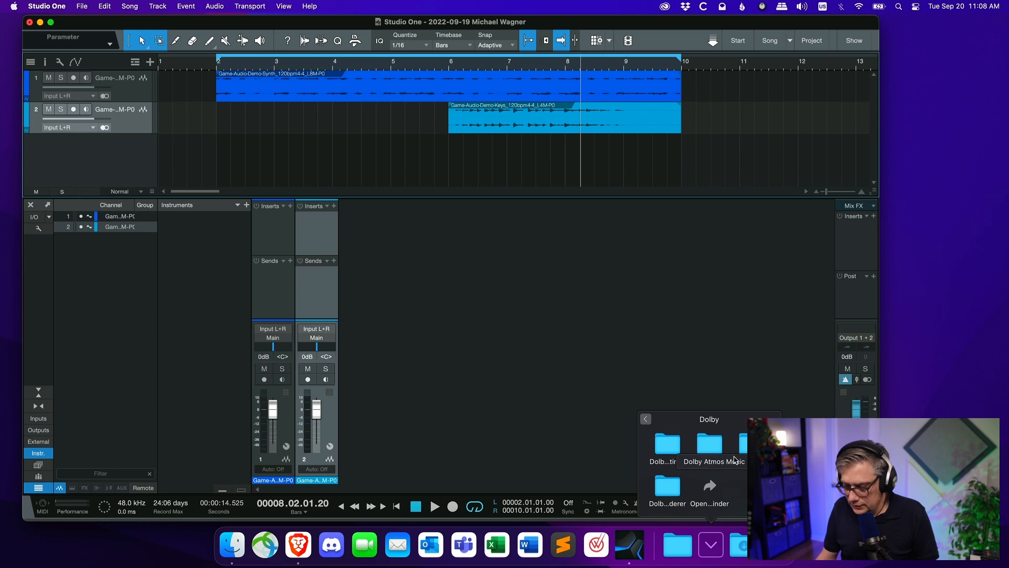
- Launch Dolby Atmos Renderer from the Dolby applications folder and move its window up so it is fully visible
left_click(663, 489)
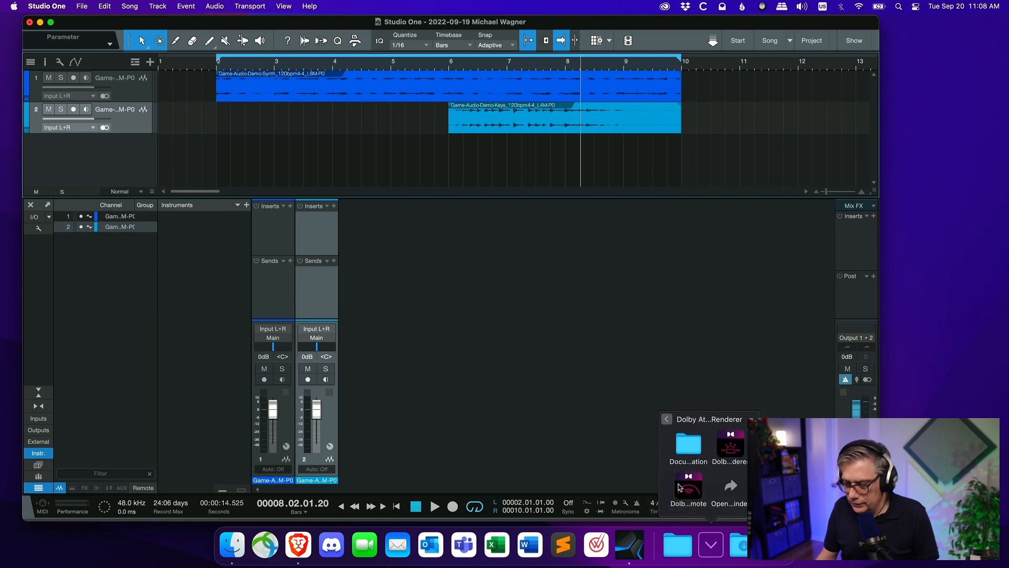
left_click(732, 442)
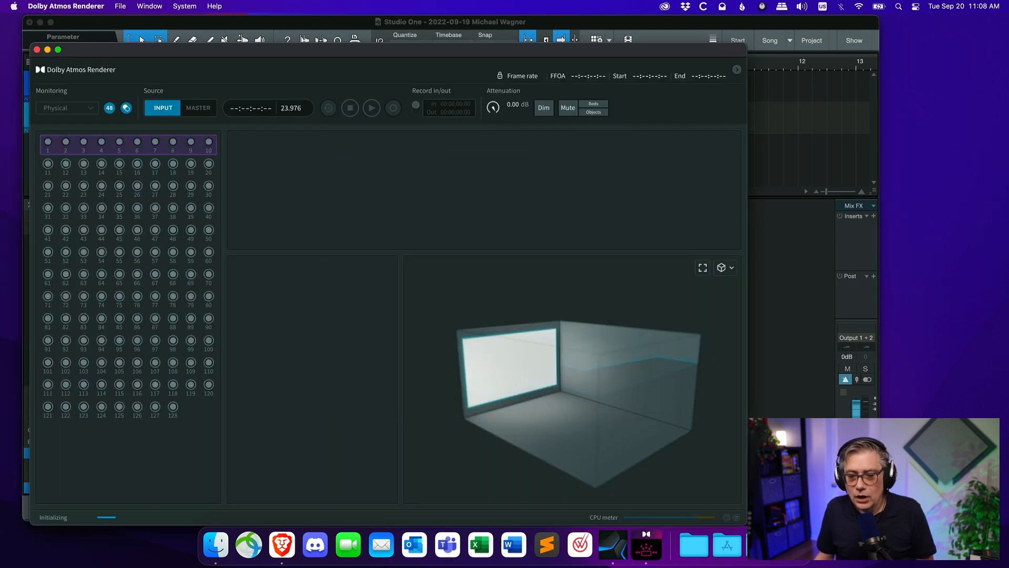
left_click_drag(350, 53, 446, 24)
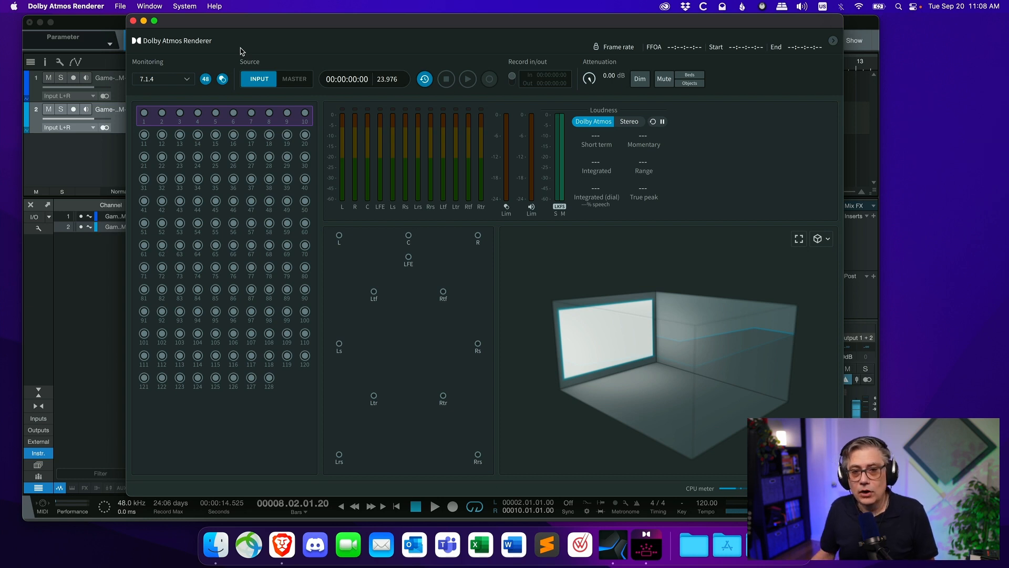
- Review the renderer's driver preferences, check the audio input device, and accept the settings
left_click(96, 7)
left_click(88, 40)
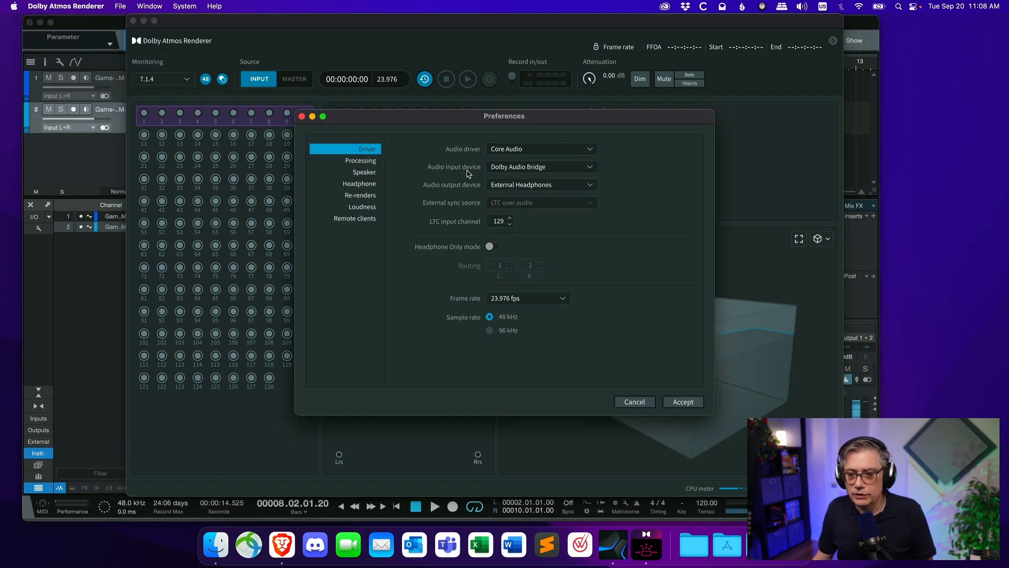
left_click(511, 172)
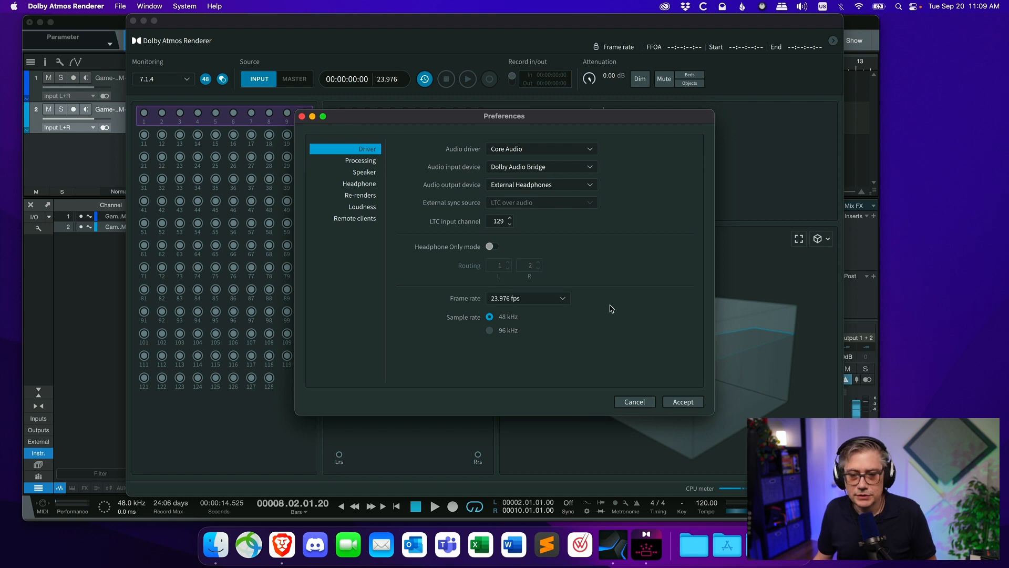
left_click(698, 399)
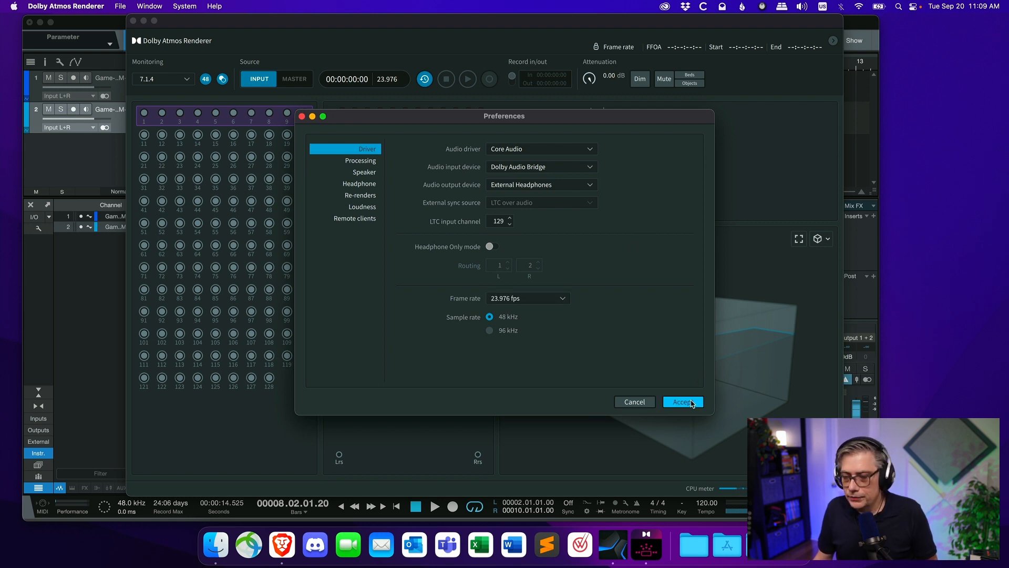
- Move the renderer window aside, switch to Studio One, and set its playback device to Dolby Audio Bridge in the audio preferences
left_click_drag(382, 26, 475, 39)
left_click(135, 23)
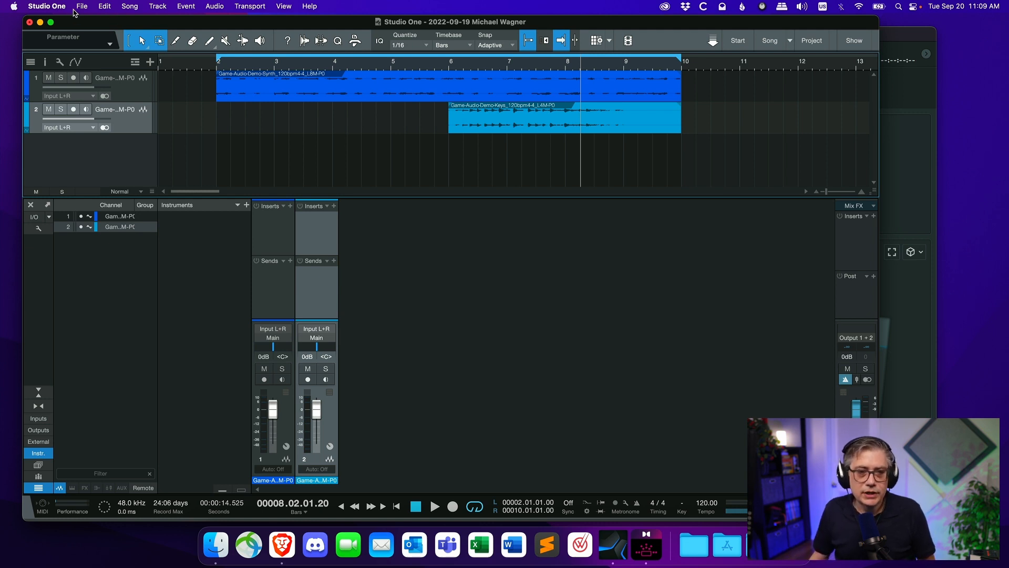
left_click(56, 8)
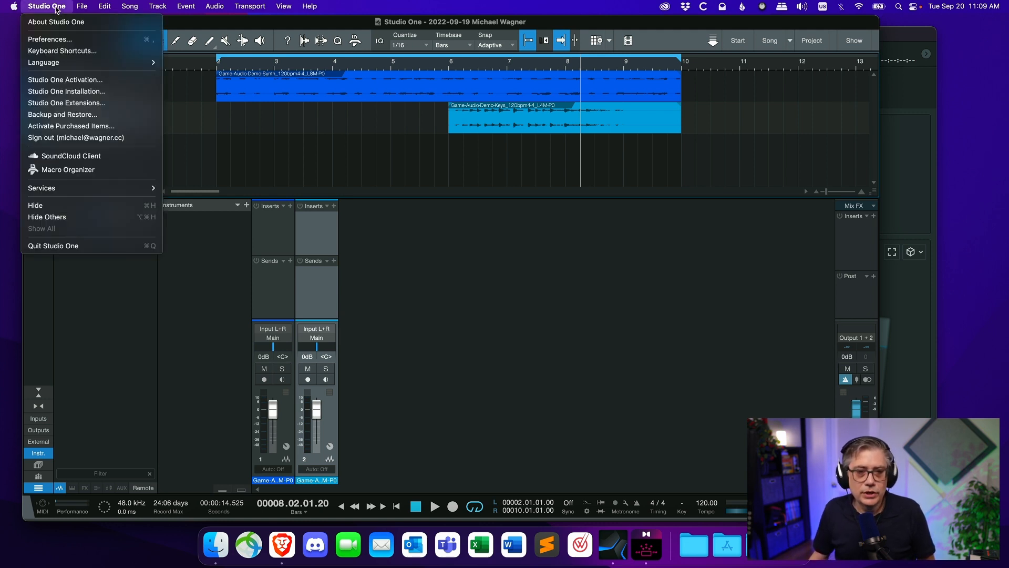
left_click(57, 39)
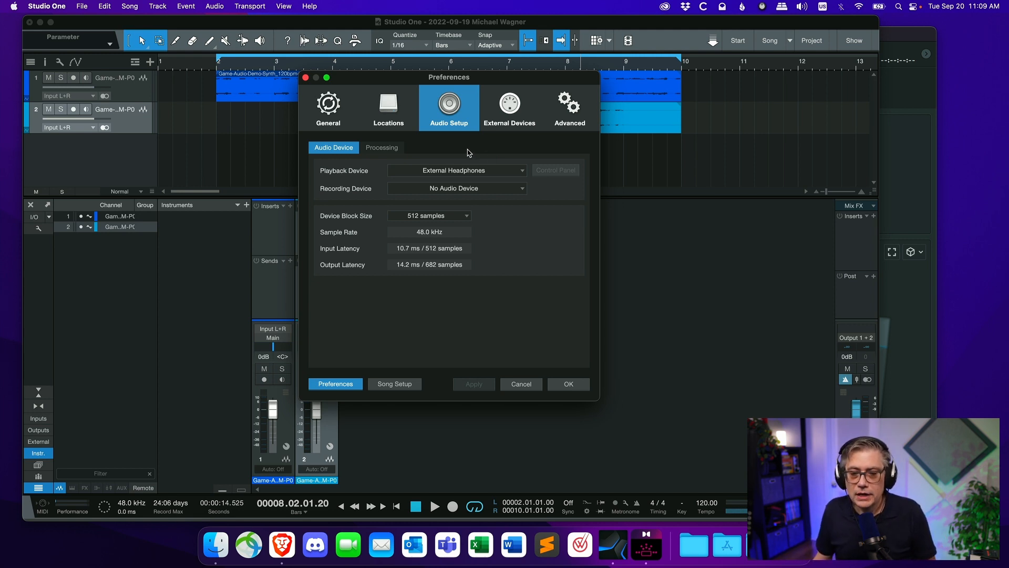
left_click(483, 174)
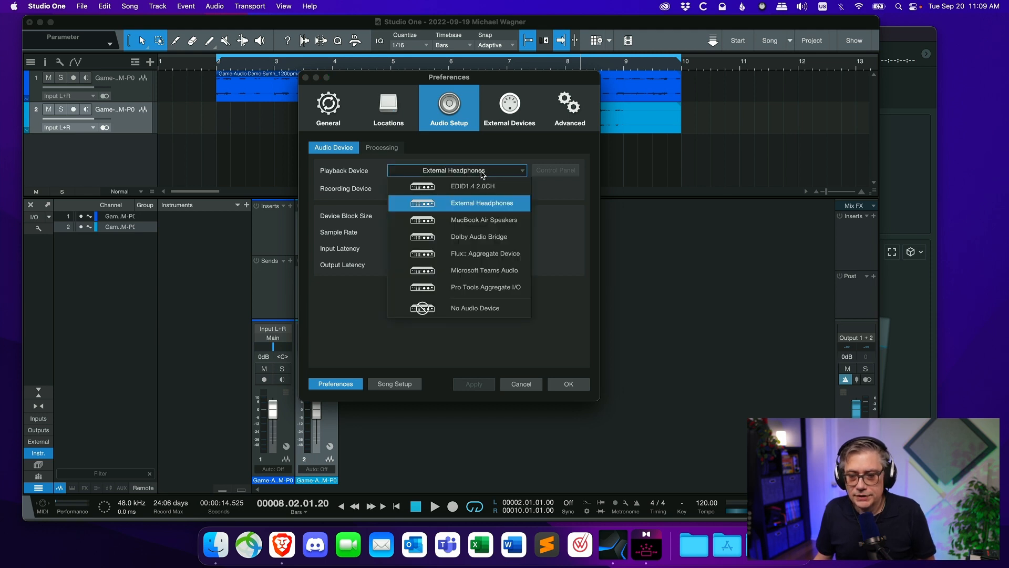
left_click(493, 240)
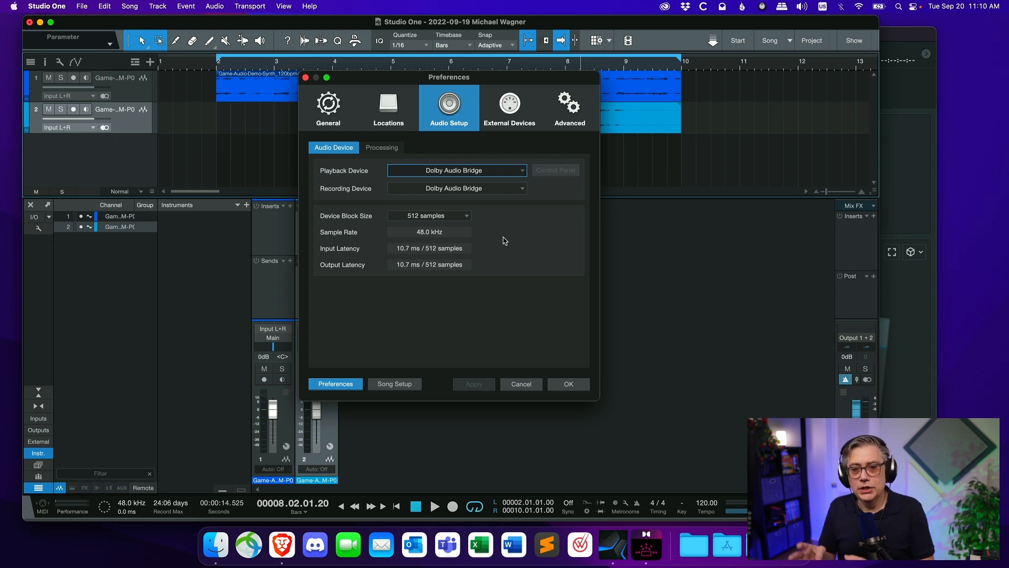
left_click(569, 388)
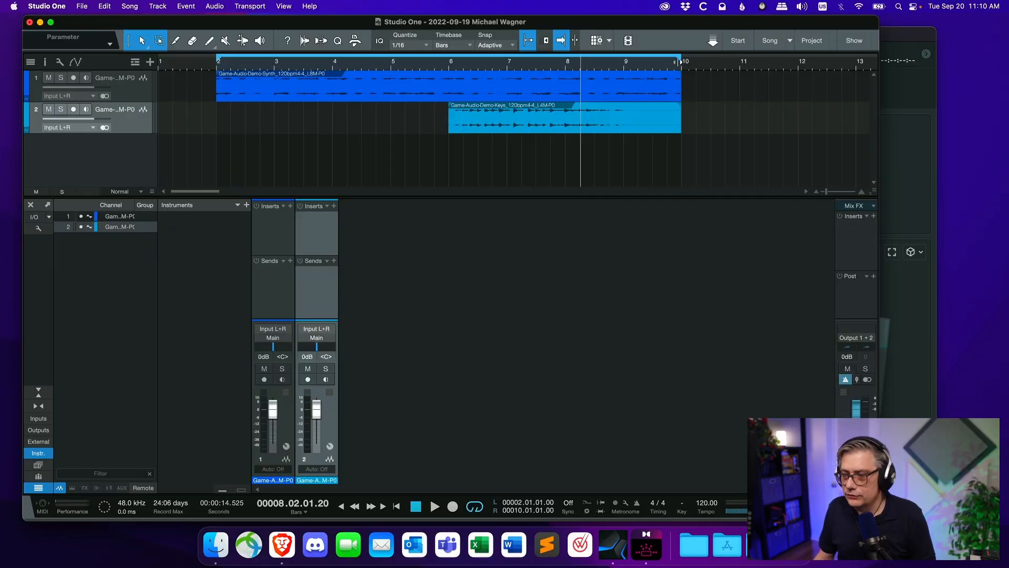
- Play the song, check which inputs receive signal in Dolby Atmos Renderer, and return to Studio One
key("space")
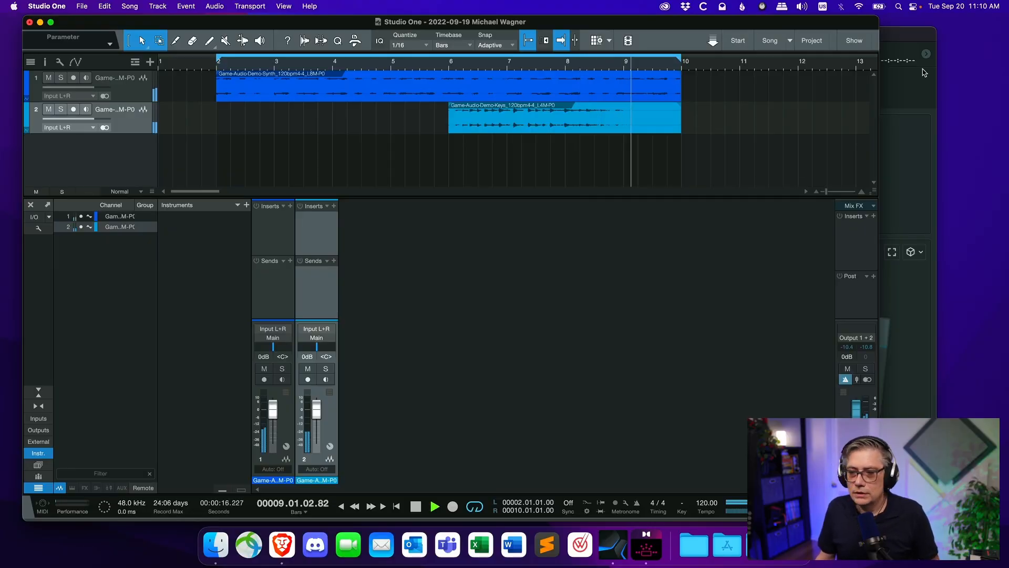
left_click(898, 36)
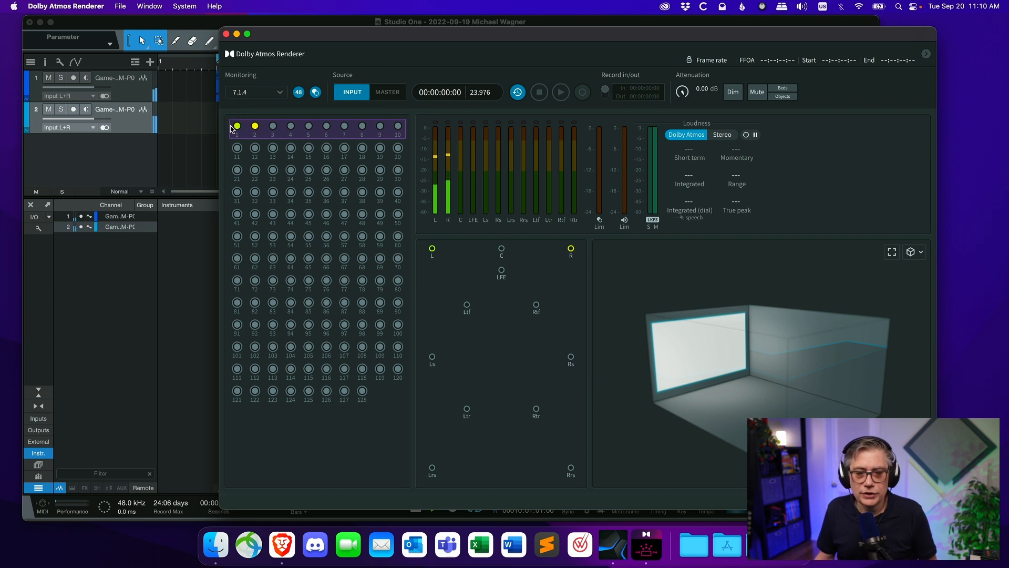
left_click(162, 26)
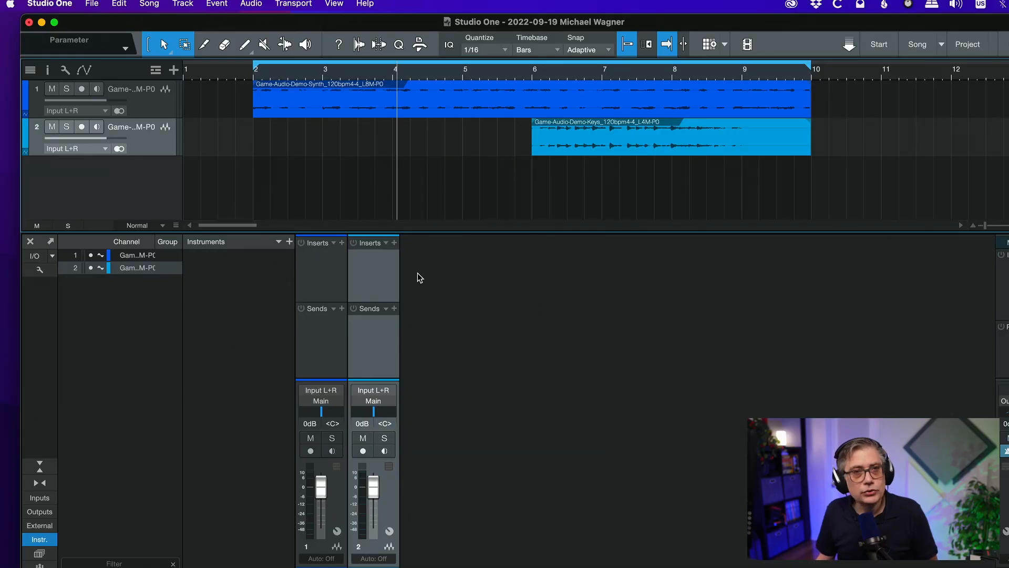
- Insert the Dolby Atmos Music Panner on the Synth channel
left_click(341, 243)
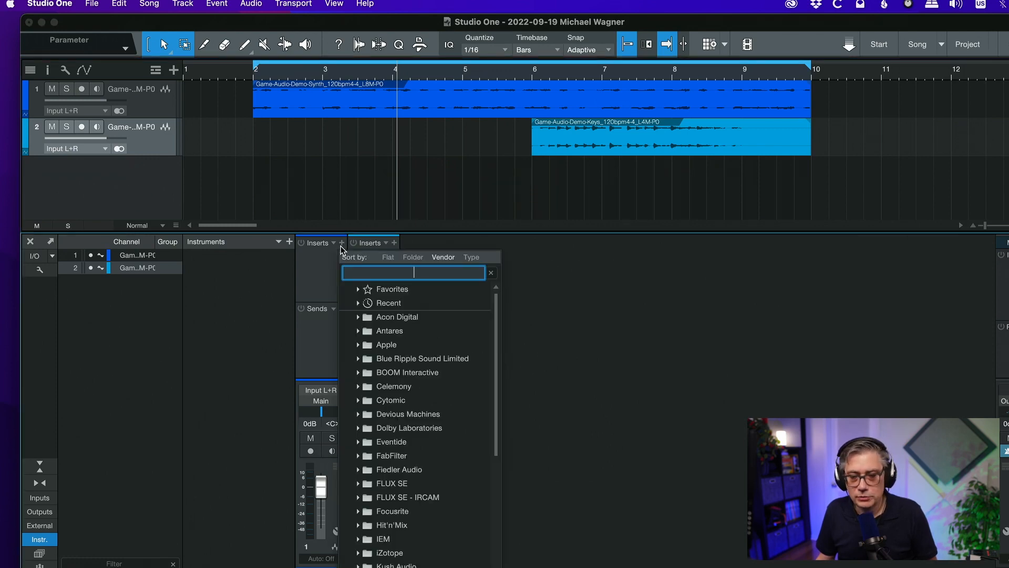
type("dol")
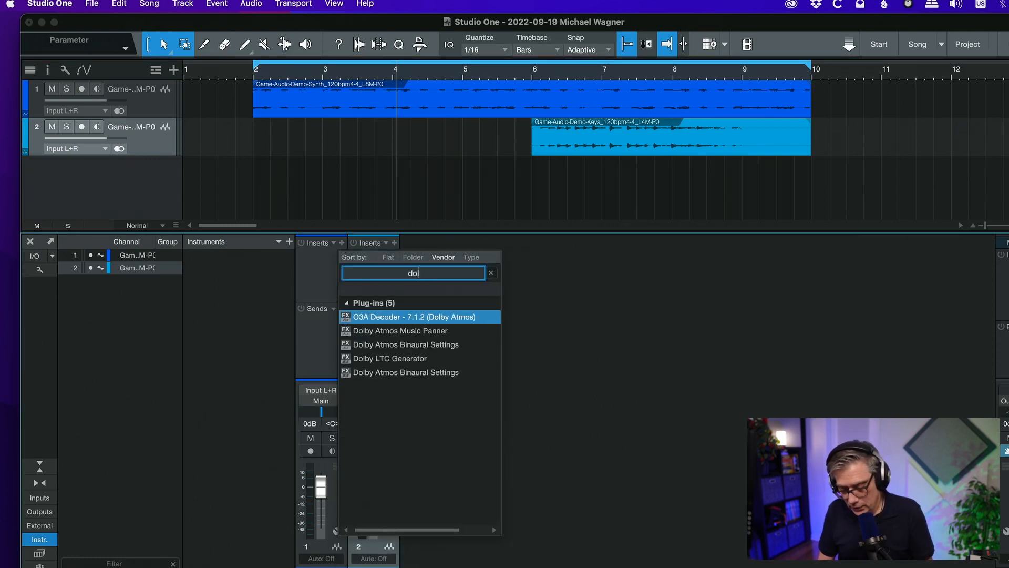
type("by")
left_click(421, 331)
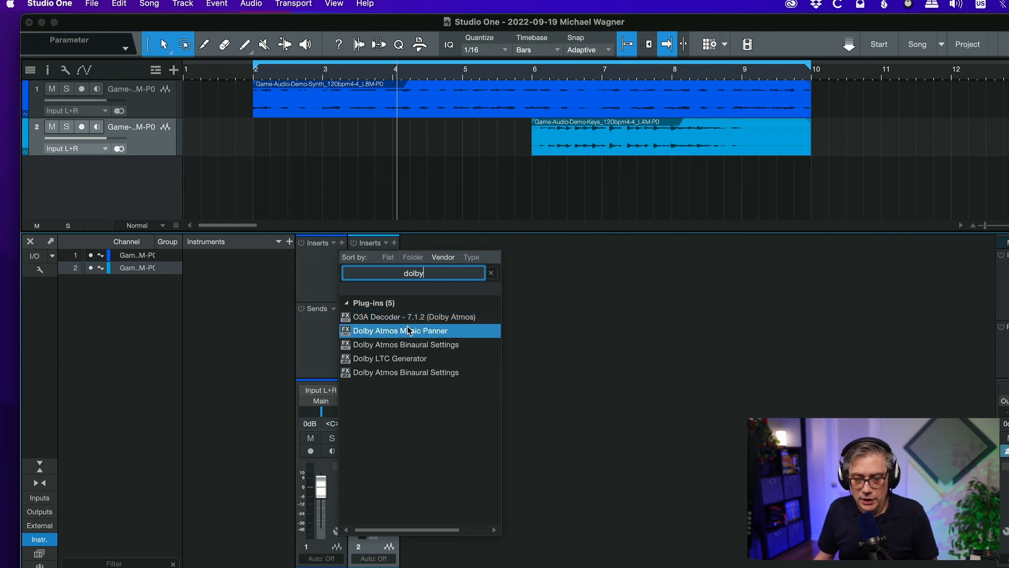
left_click(420, 330)
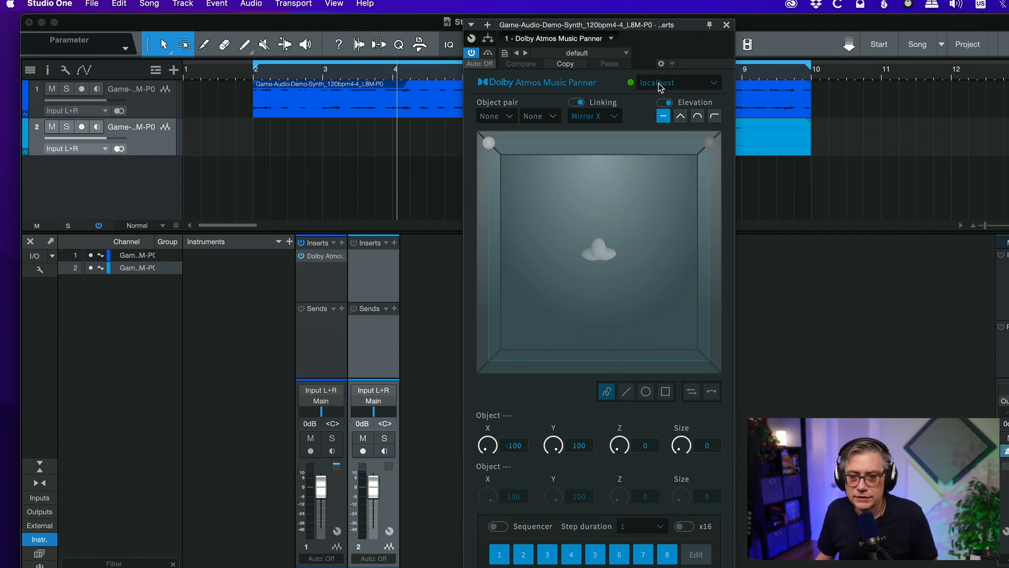
- Assign objects 11 and 12 as the Synth panner's object pair and close the plug-in window
left_click(508, 116)
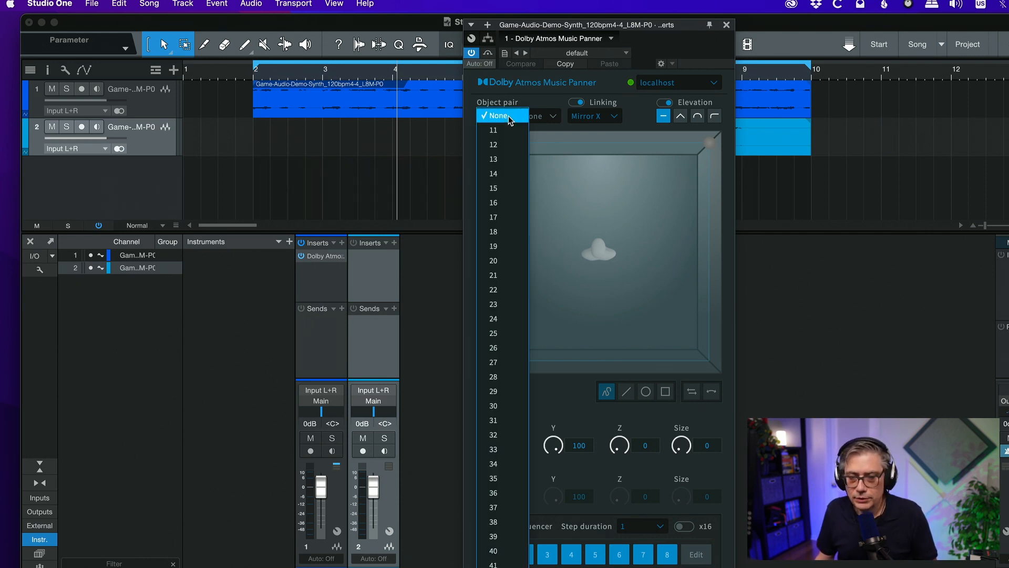
left_click(508, 130)
left_click(542, 117)
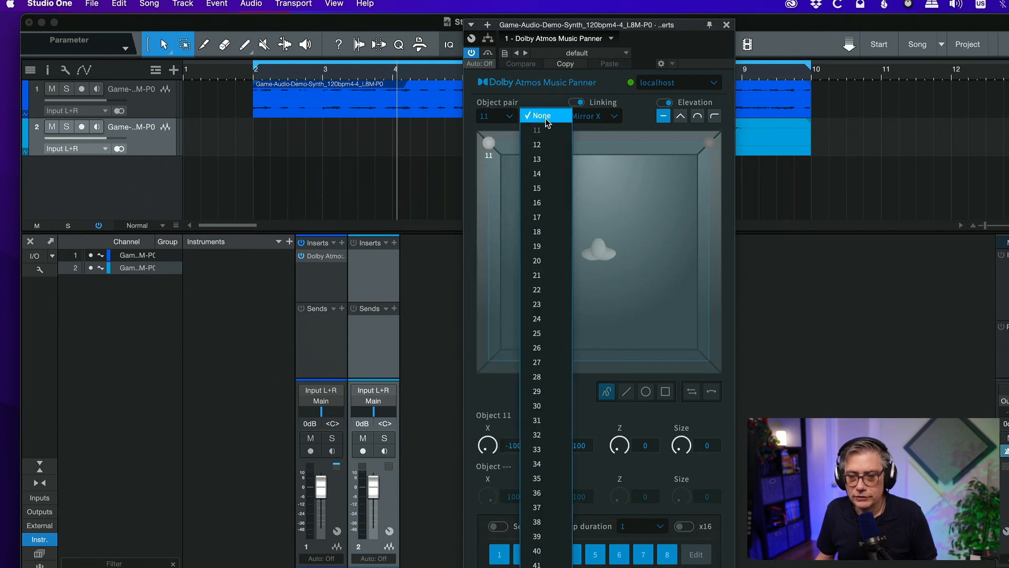
left_click(542, 145)
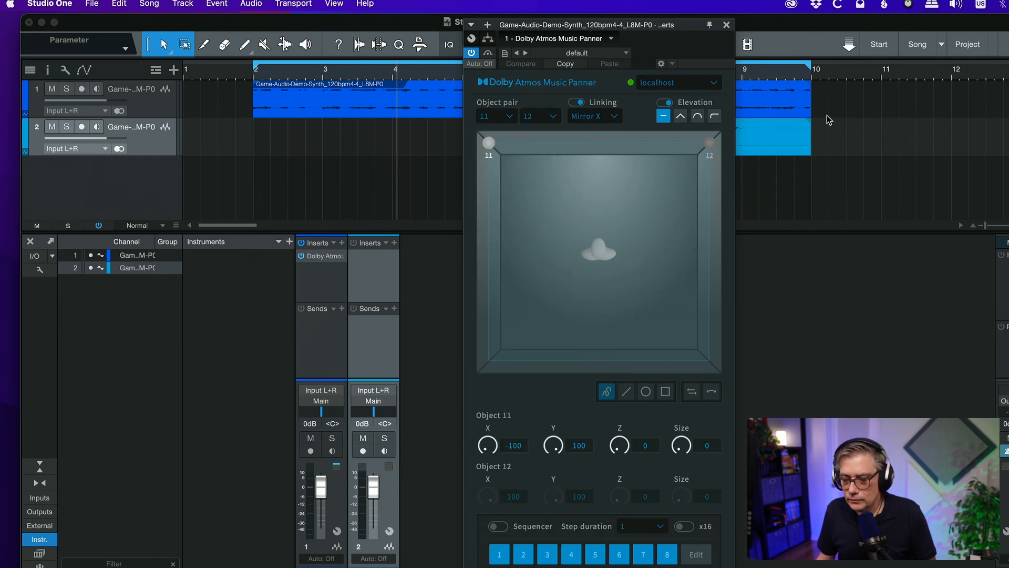
left_click(726, 26)
- Insert the Dolby Atmos Music Panner on the Keys channel
left_click(395, 243)
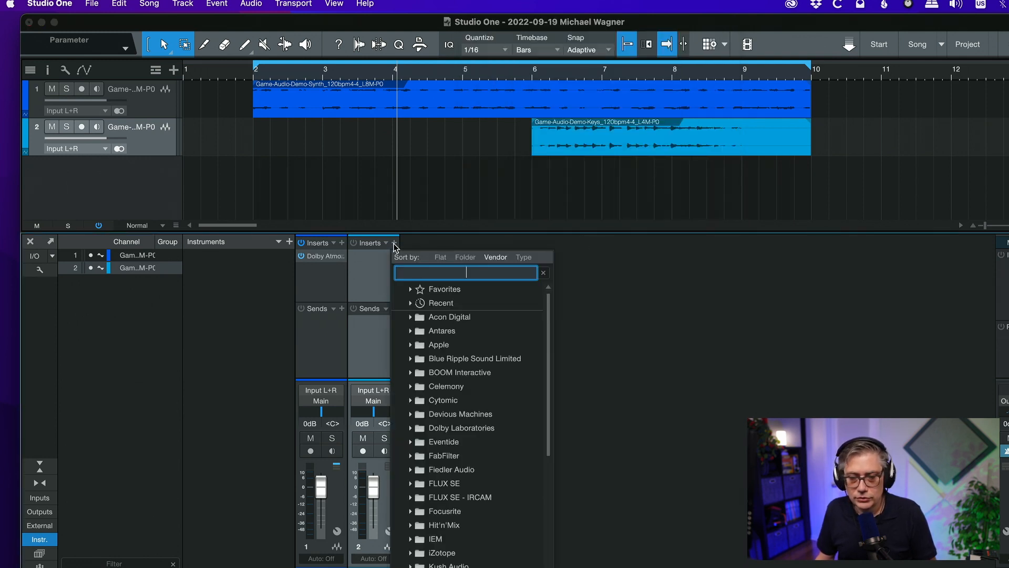
type("dool")
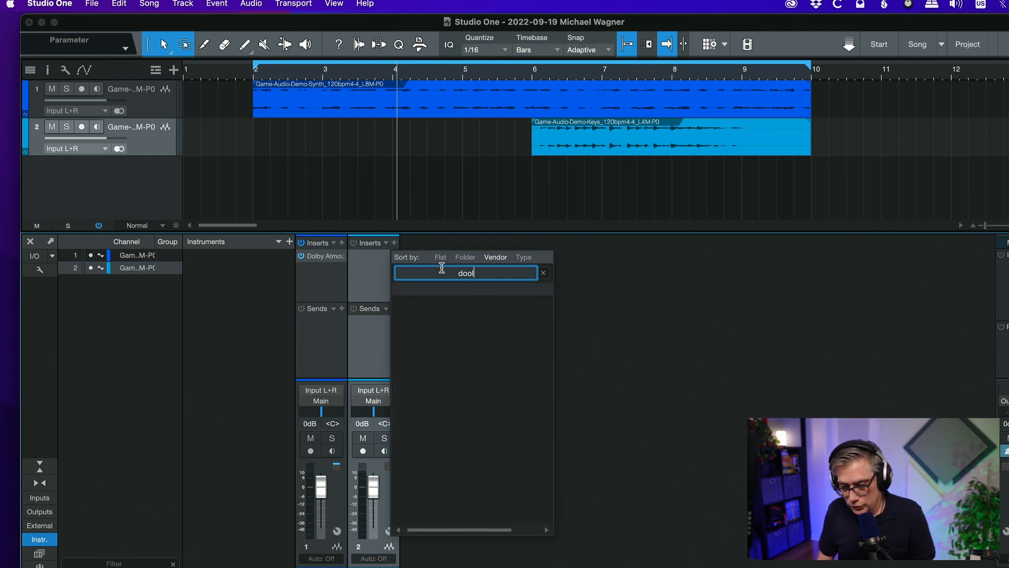
key("BackSpace")
key("BackSpace")
type("l")
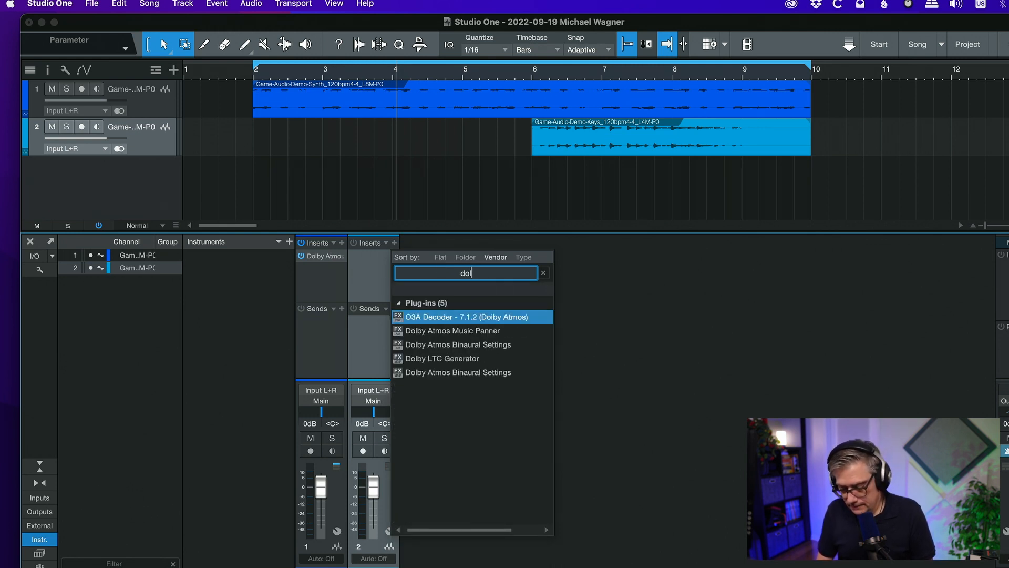
double_click(445, 330)
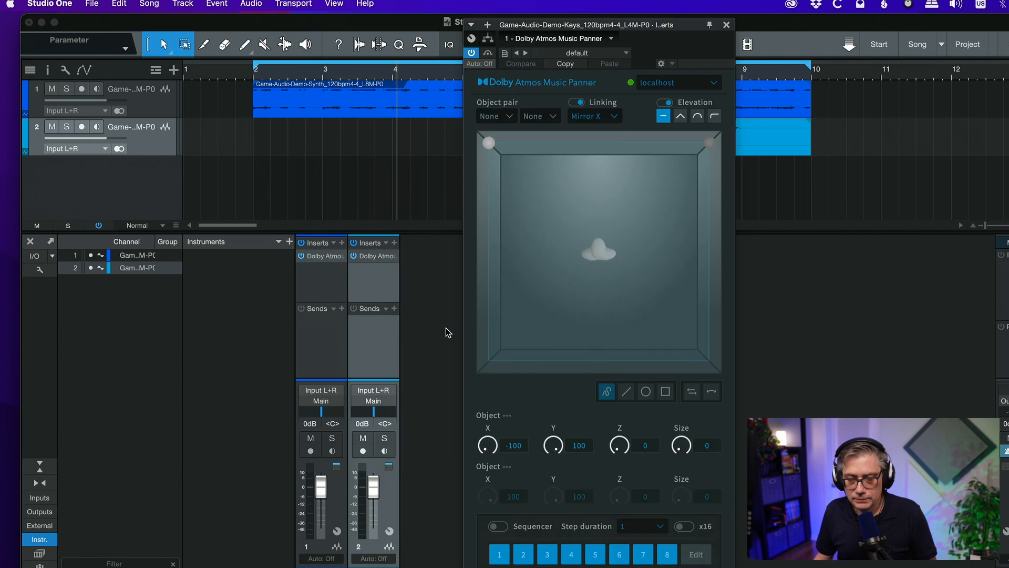
- Assign objects 13 and 14 as the Keys panner's object pair
left_click(509, 117)
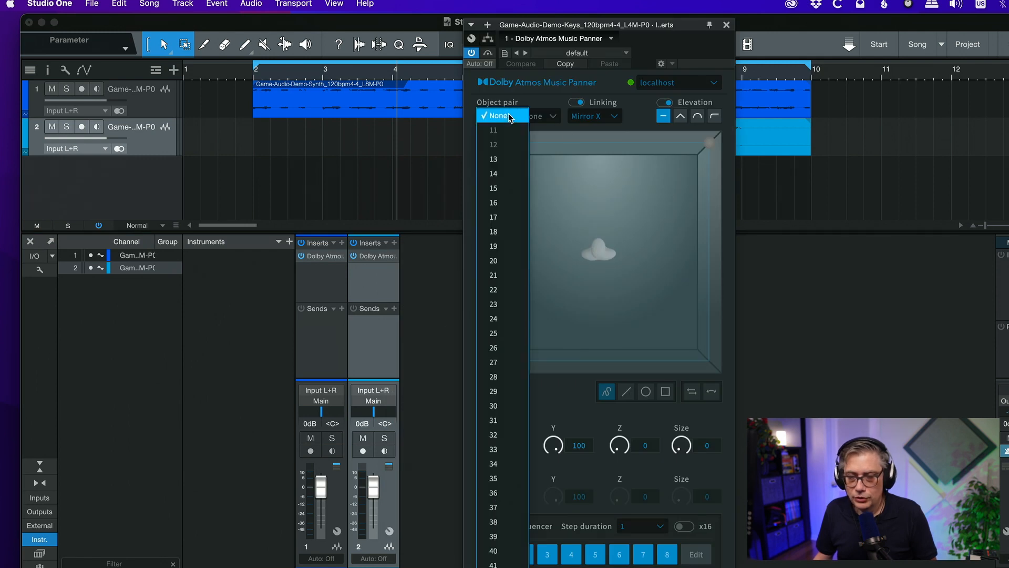
left_click(498, 159)
left_click(549, 116)
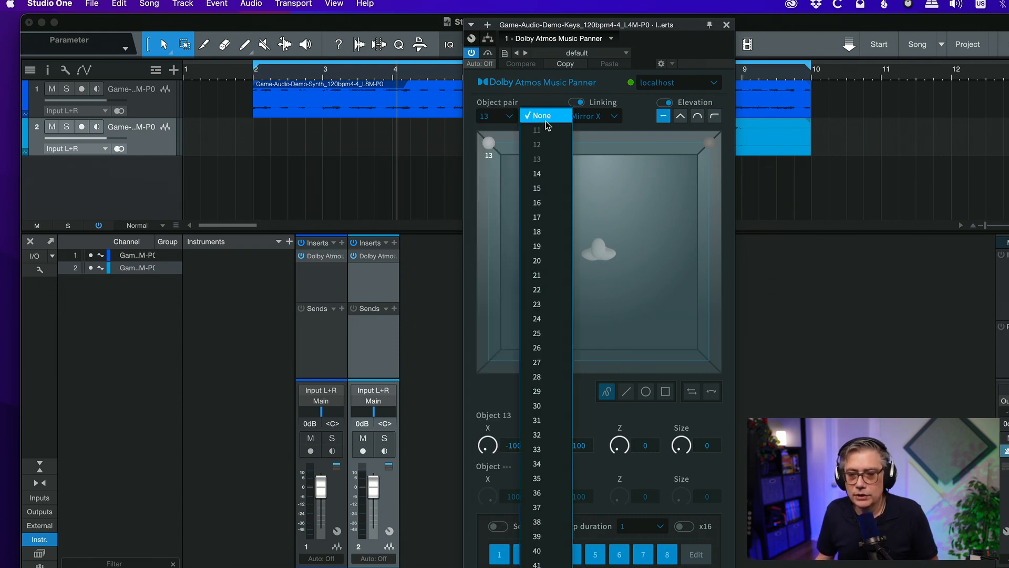
left_click(546, 172)
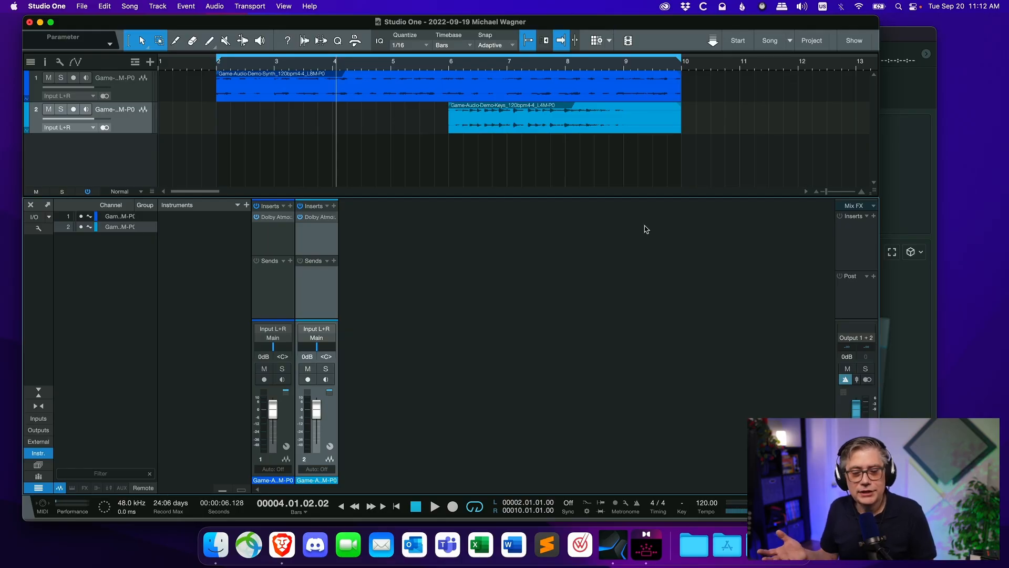
- Play the song with both panners active and check the incoming signals in Dolby Atmos Renderer
key("space")
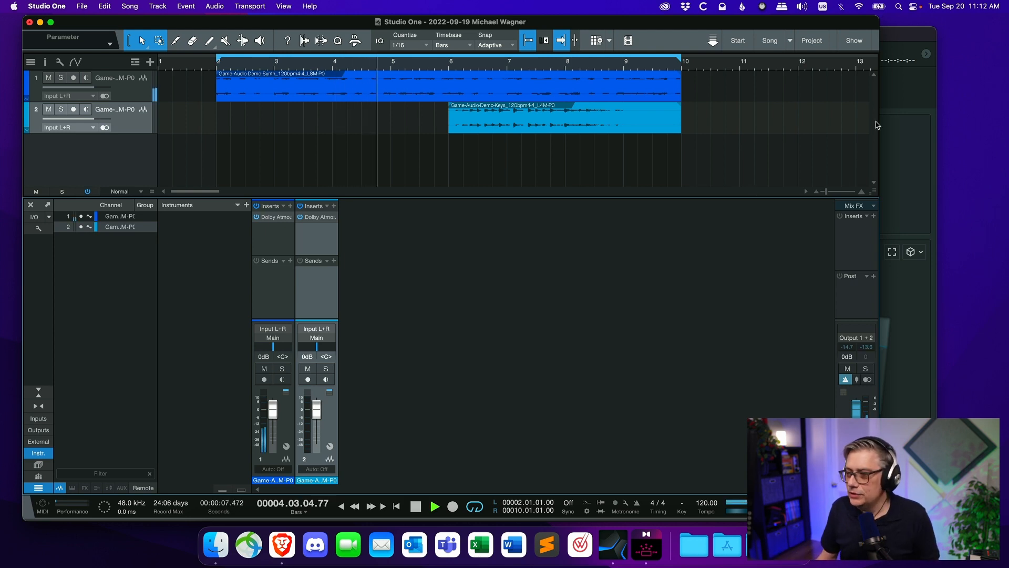
left_click(889, 35)
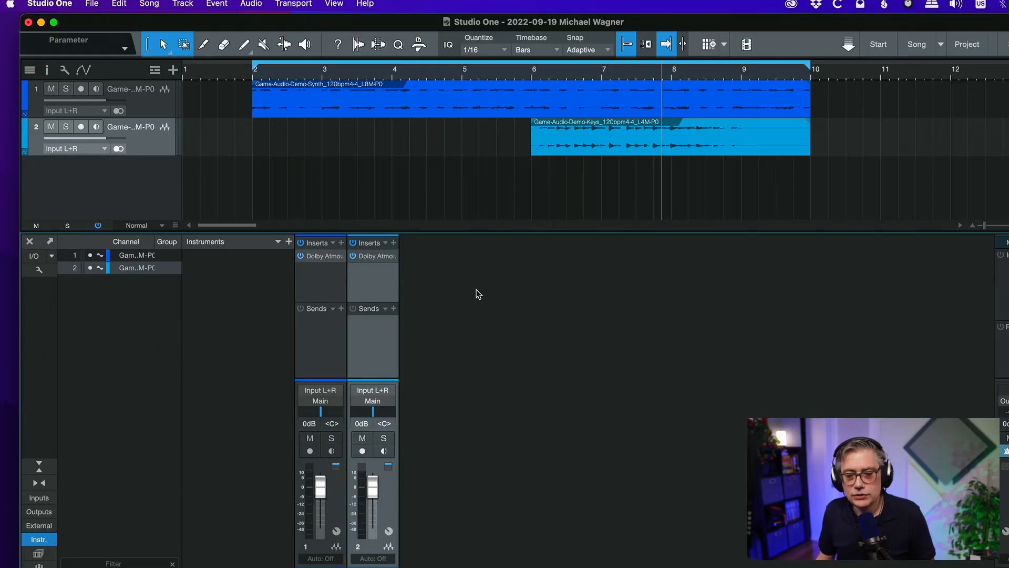
- Add two stereo output channels labelled Object in the song's audio I/O setup
right_click(432, 279)
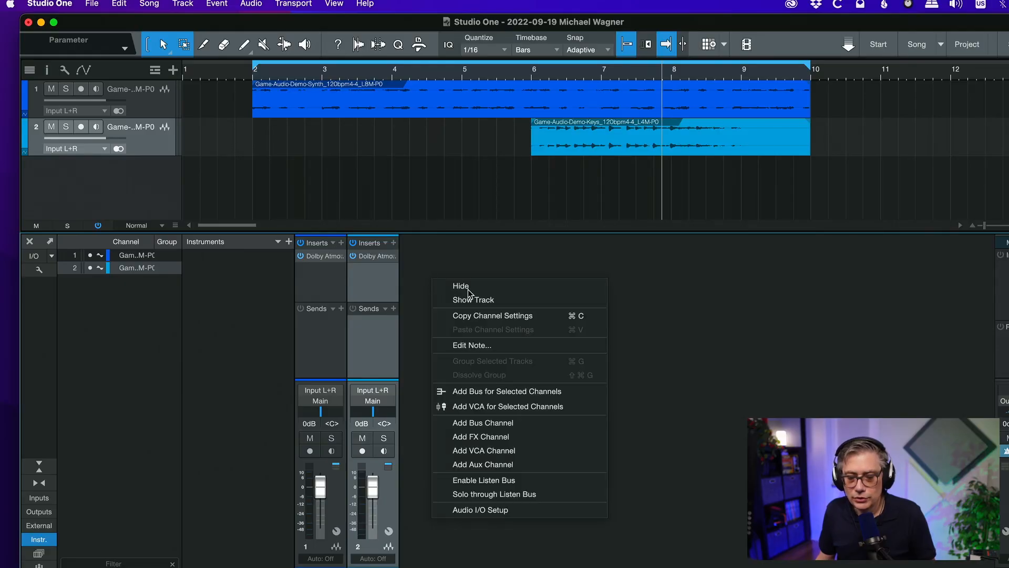
left_click(489, 511)
left_click_drag(586, 94, 542, 123)
left_click(376, 203)
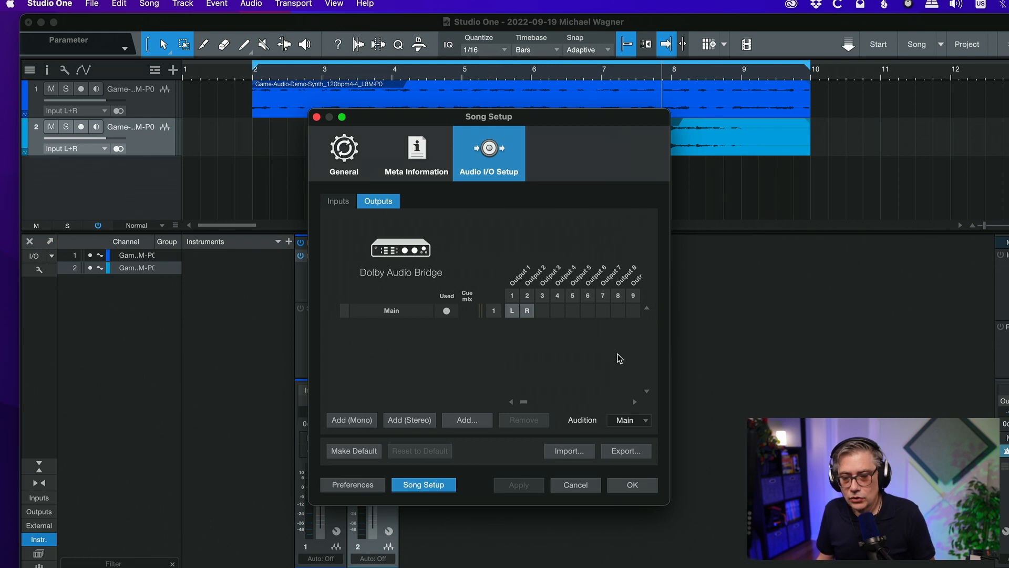
left_click(462, 419)
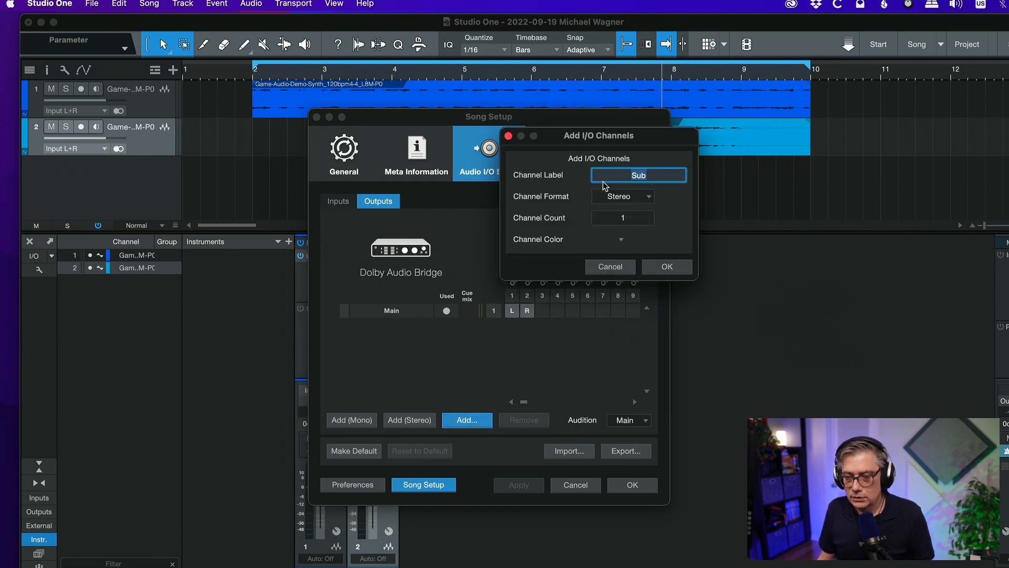
type("Object")
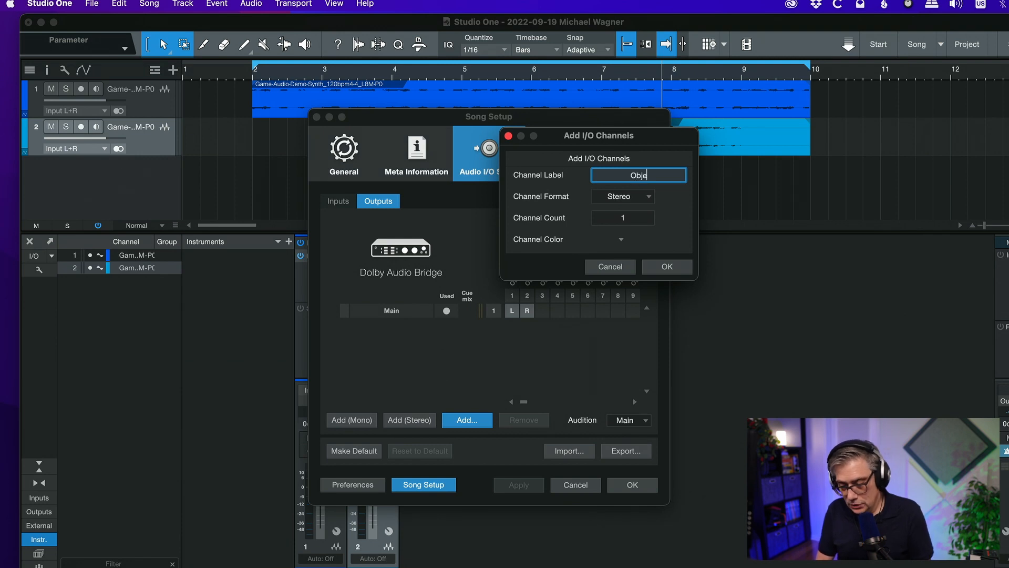
left_click(636, 220)
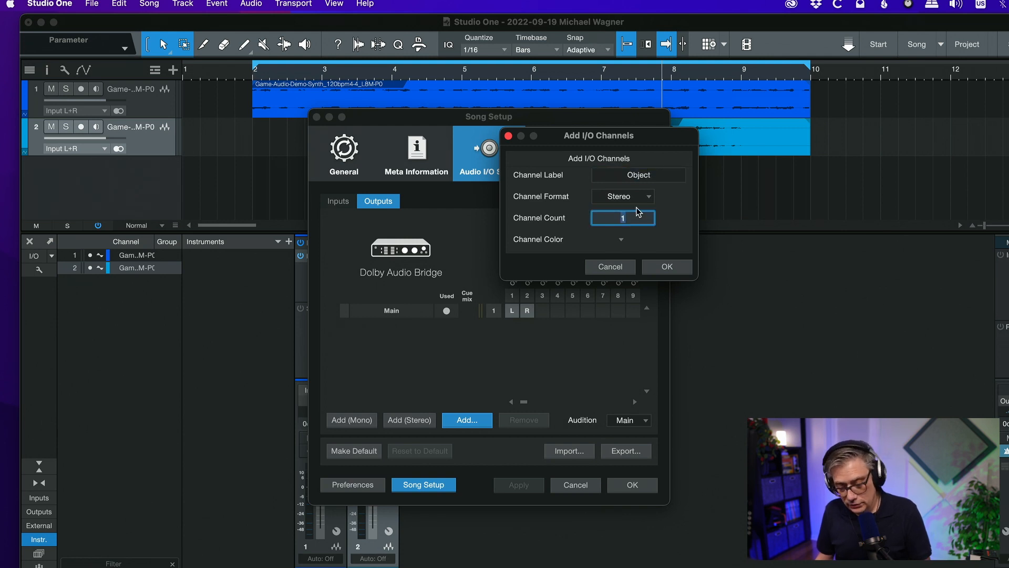
type("2")
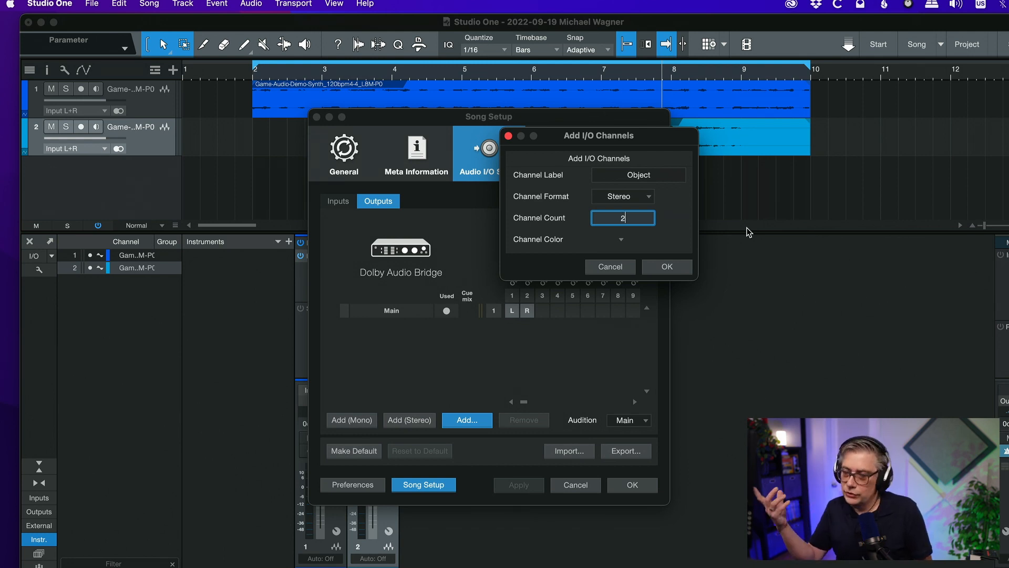
left_click(680, 269)
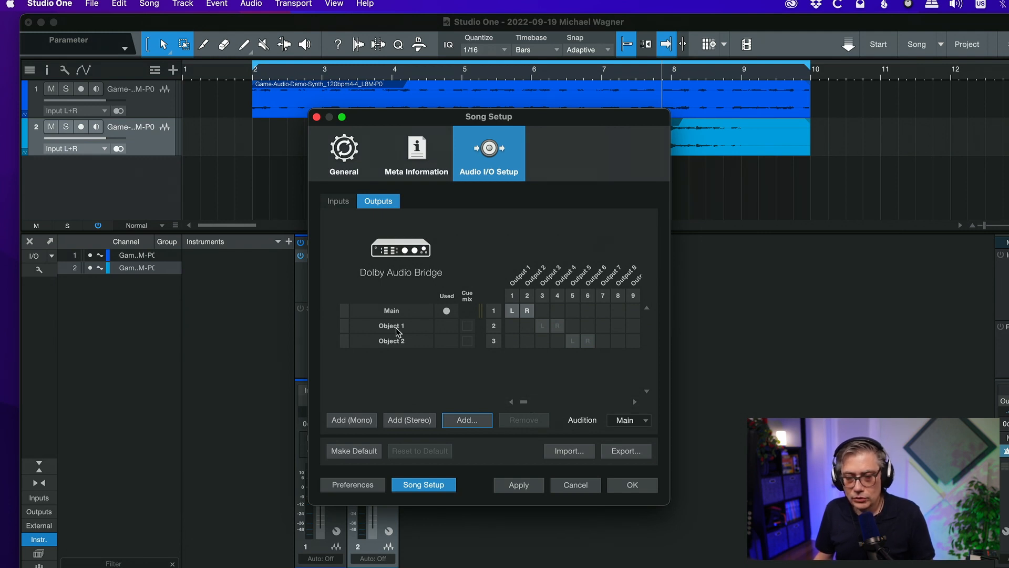
- Map Object 1 to outputs 11 and 12 and Object 2 to outputs 13 and 14, and confirm the song setup
left_click(547, 327)
left_click(570, 341)
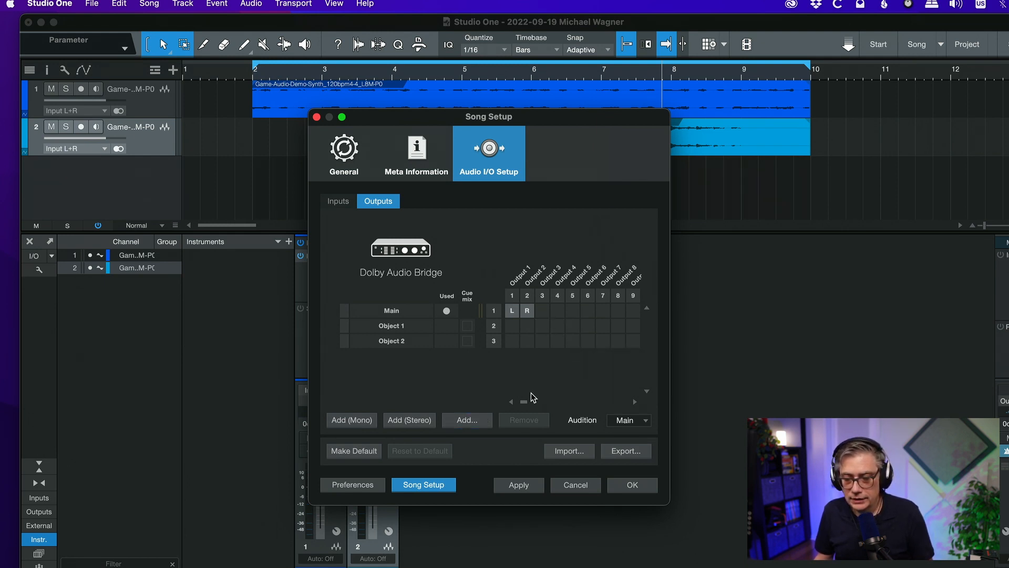
left_click_drag(528, 408, 531, 388)
left_click(543, 324)
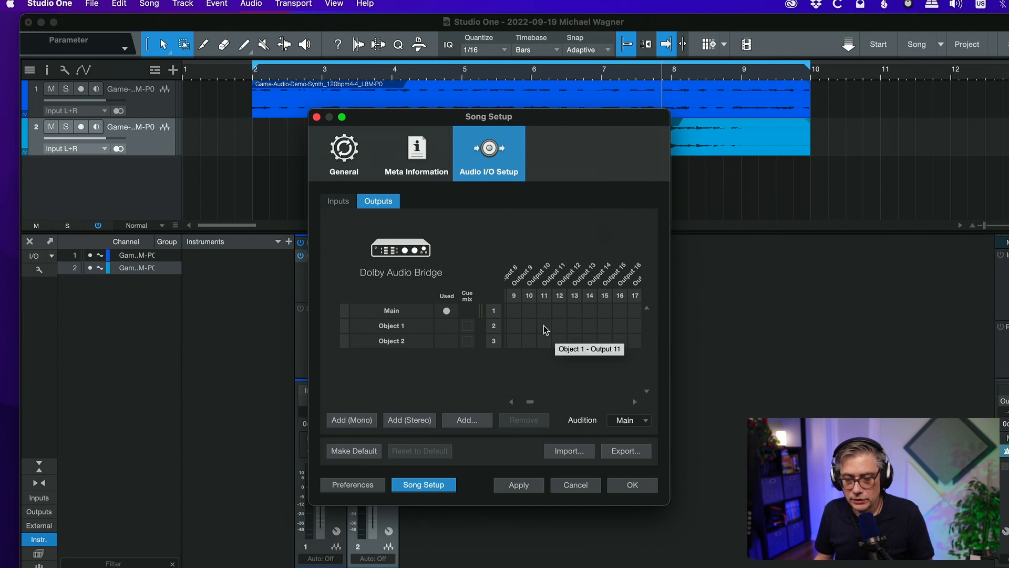
left_click(576, 342)
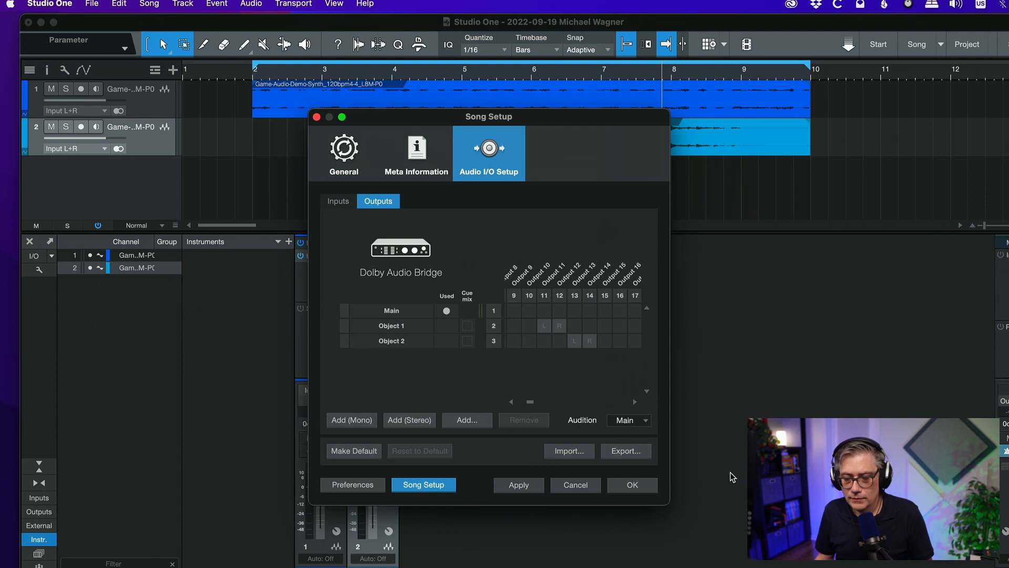
left_click(636, 485)
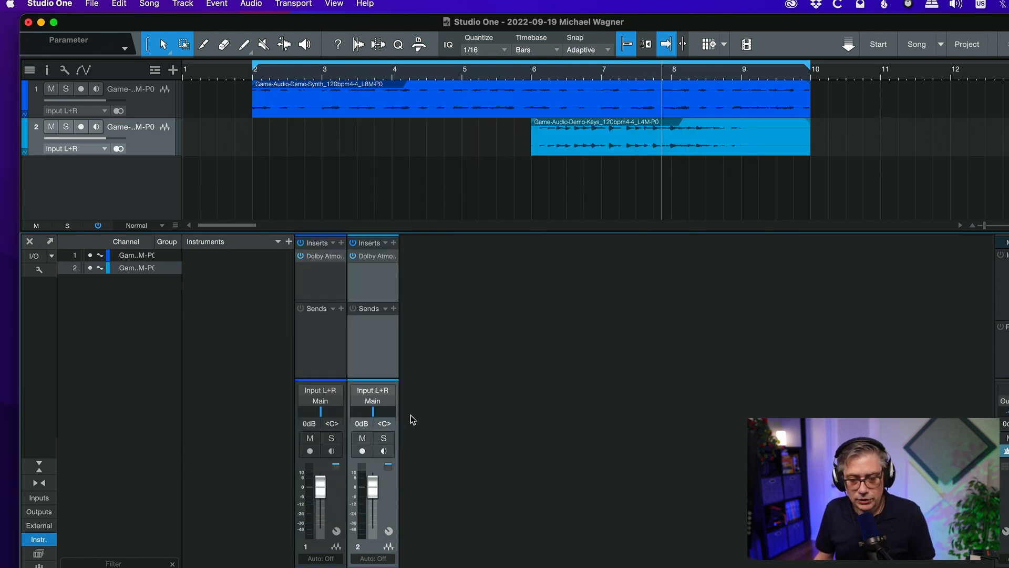
- Route the Synth channel's output to Object 1 and the Keys channel's output to Object 2
left_click(322, 401)
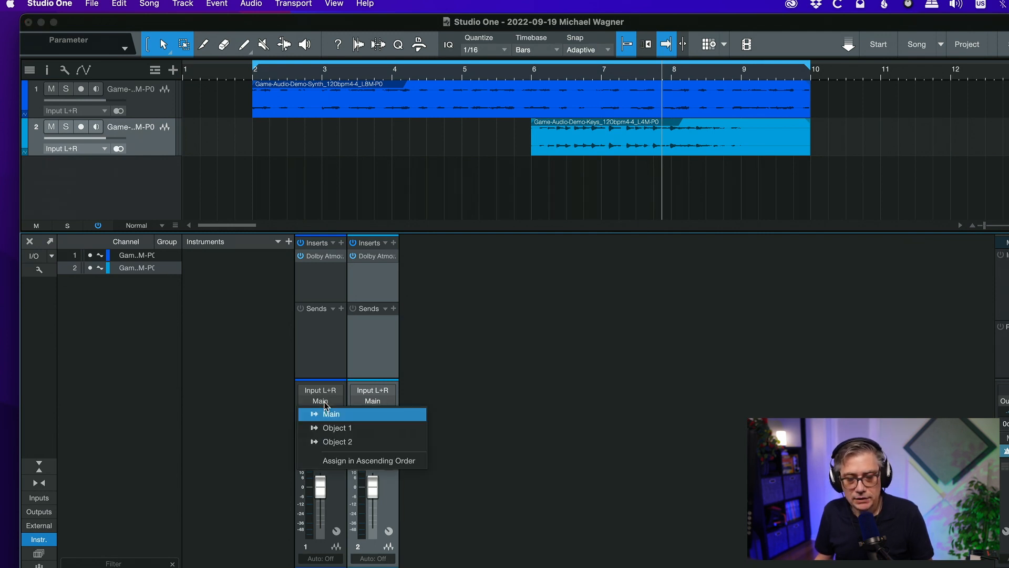
left_click(335, 428)
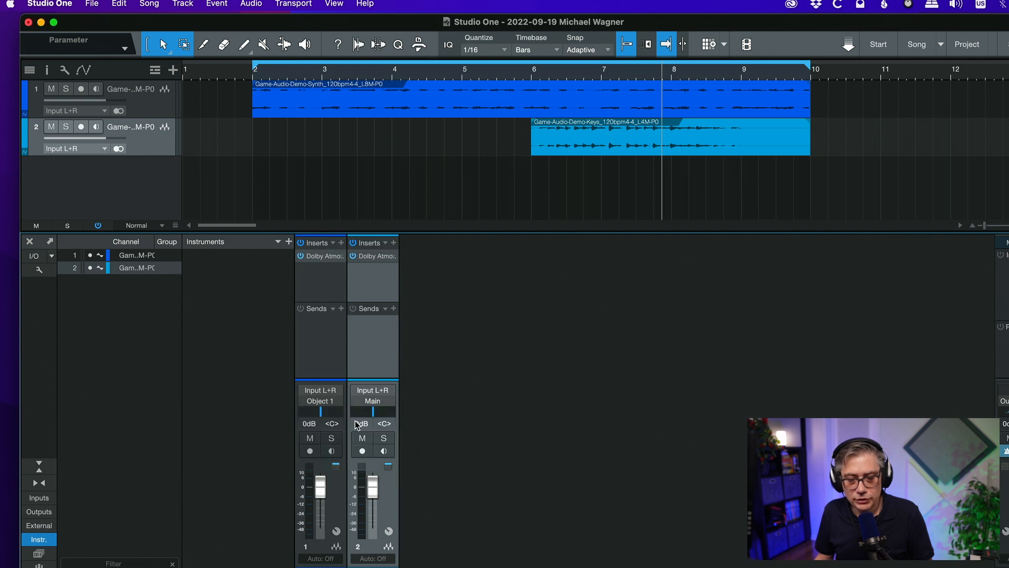
left_click(374, 402)
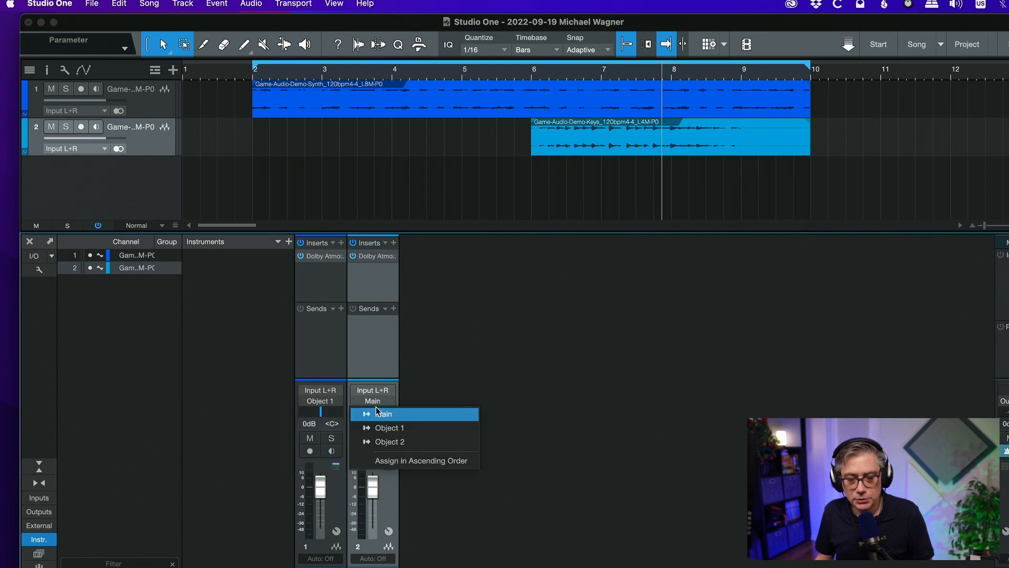
left_click(388, 443)
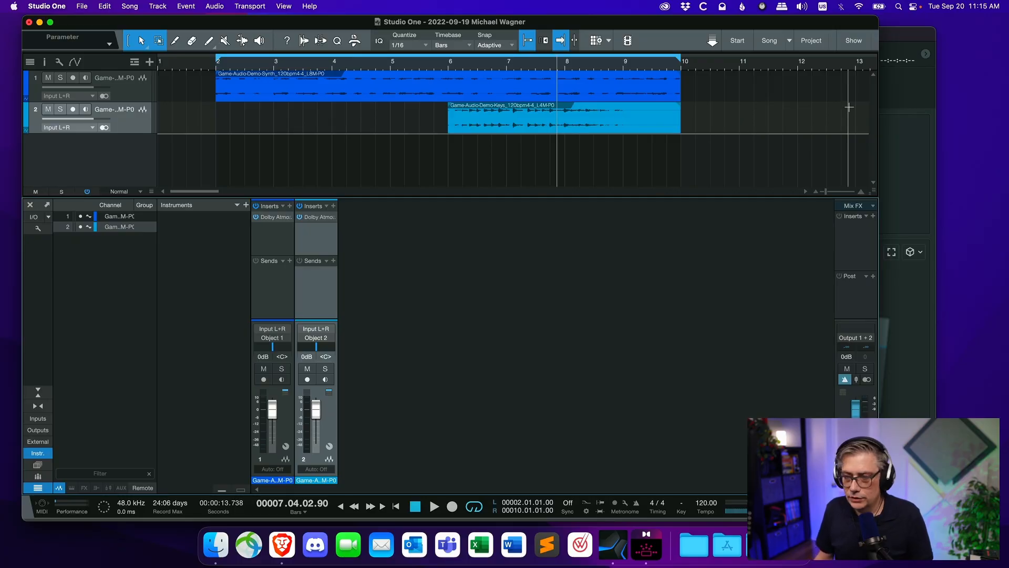
- Play the song, check the signals on objects 11 to 14 in Dolby Atmos Renderer, and stop playback
key("space")
left_click(896, 35)
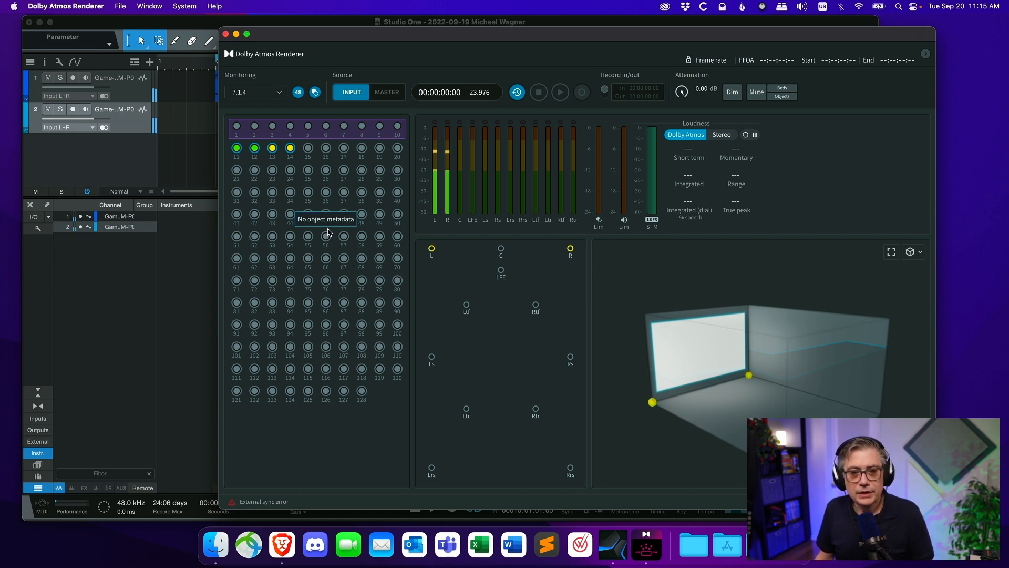
left_click(183, 24)
key("space")
left_click(887, 34)
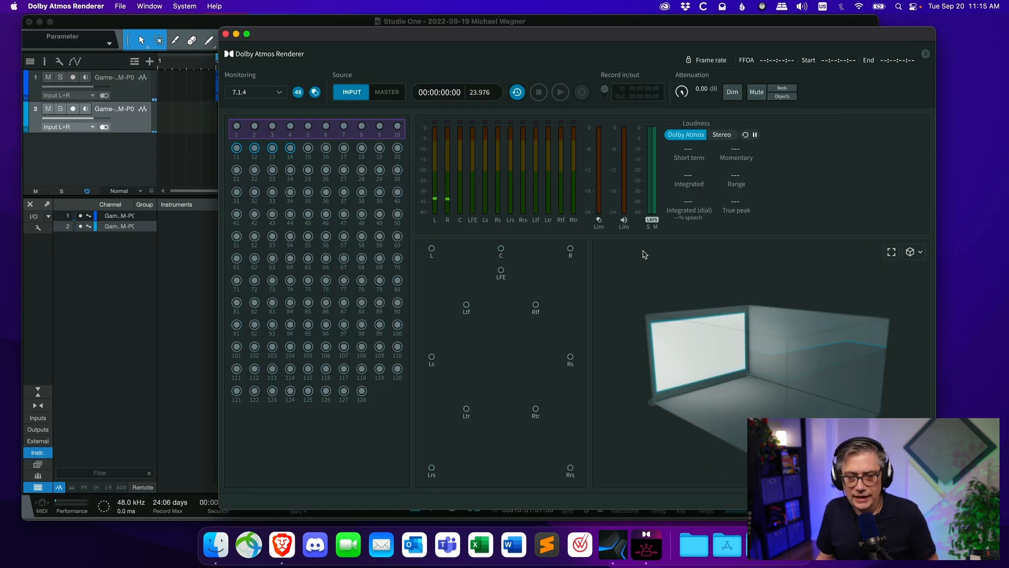
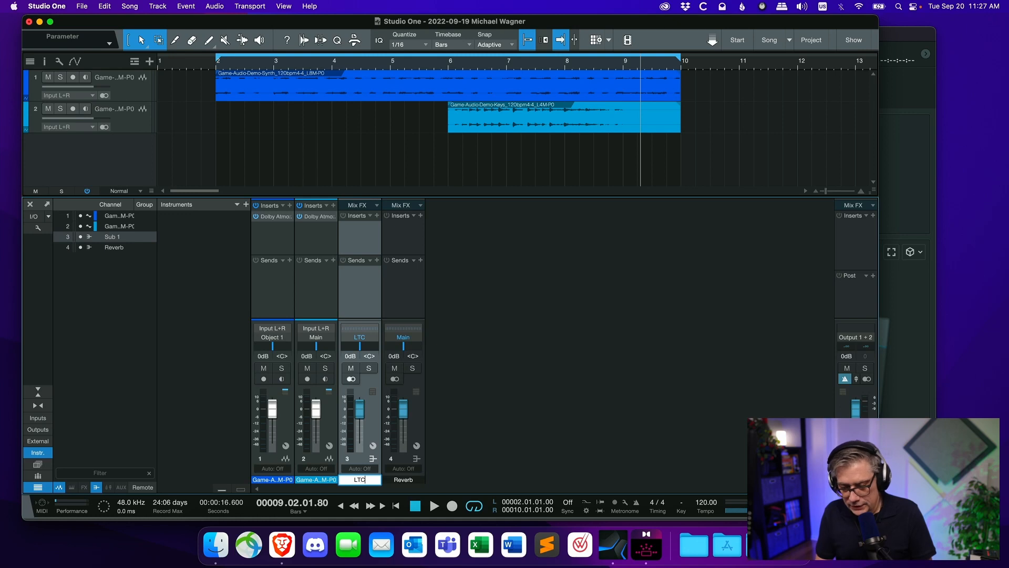
- Rename the Sub 1 bus channel as LTC
key("Return")
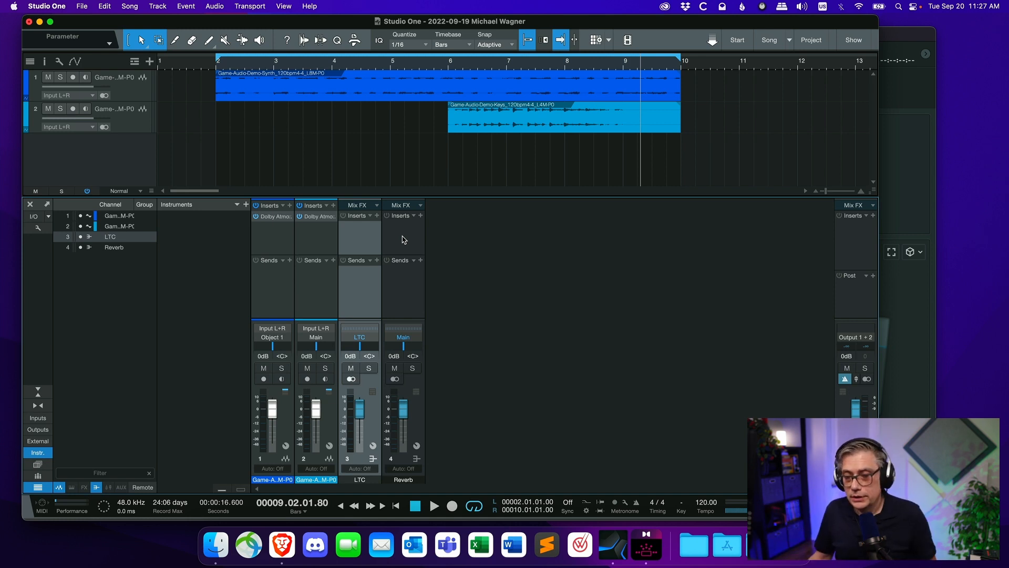
- Add five FX channels to the mixer
right_click(446, 245)
left_click(501, 405)
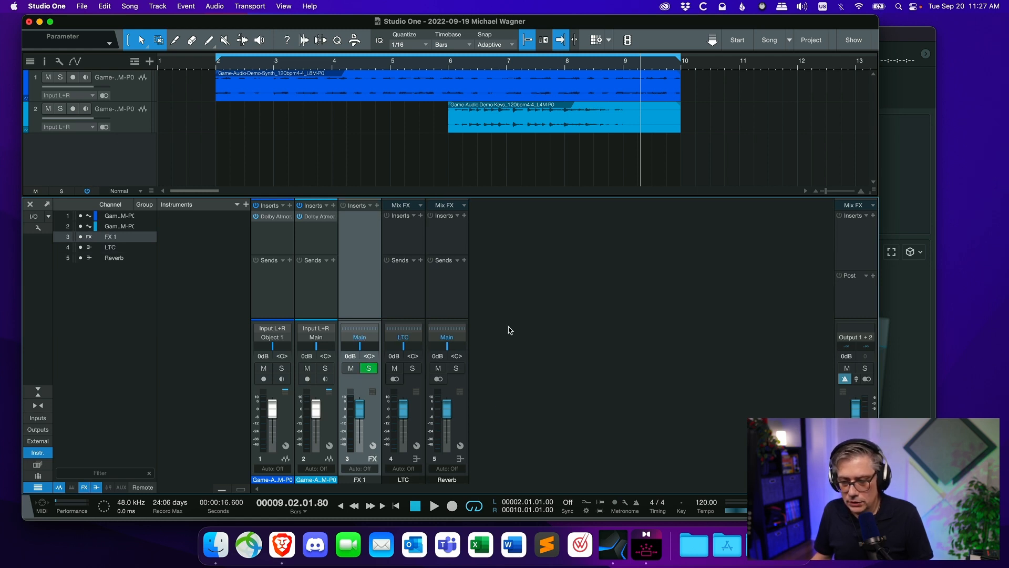
right_click(525, 312)
left_click(560, 446)
right_click(563, 286)
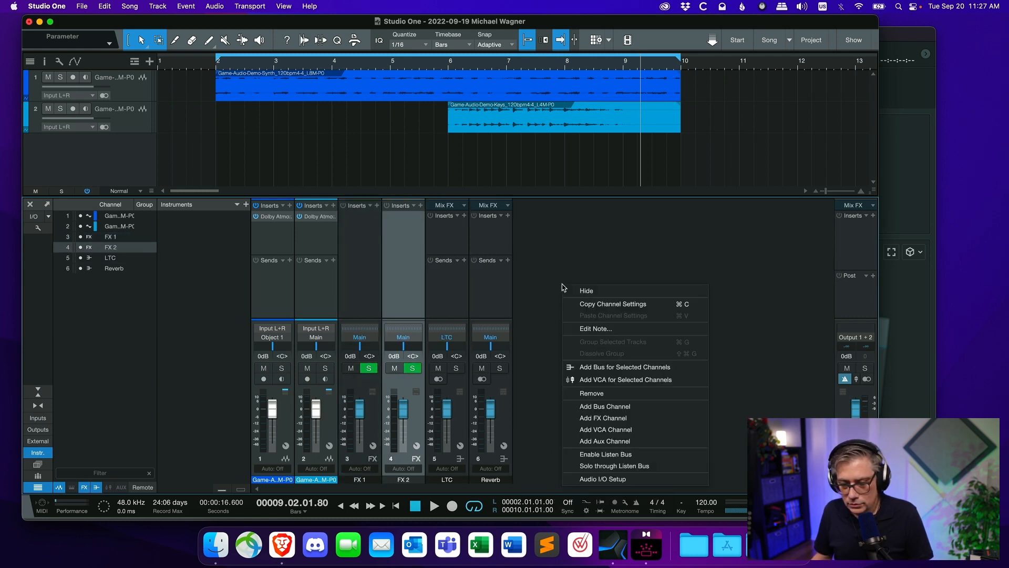
left_click(605, 418)
right_click(598, 266)
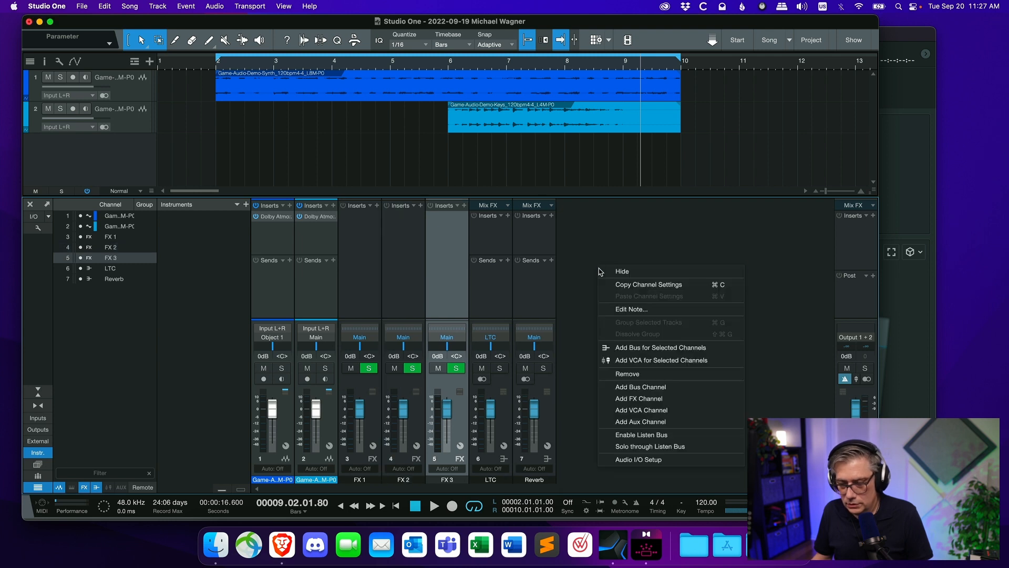
left_click(640, 399)
right_click(660, 246)
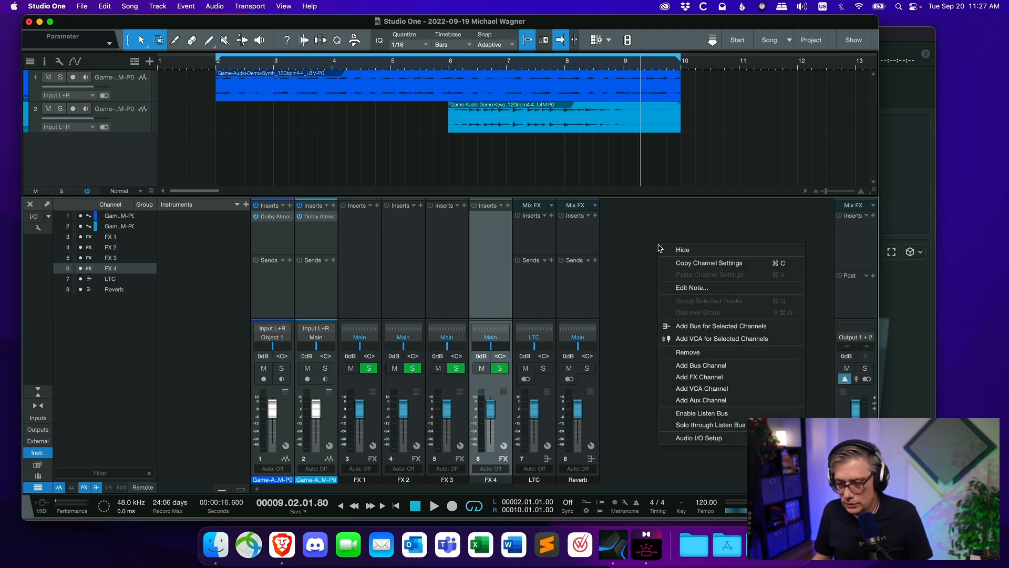
left_click(706, 377)
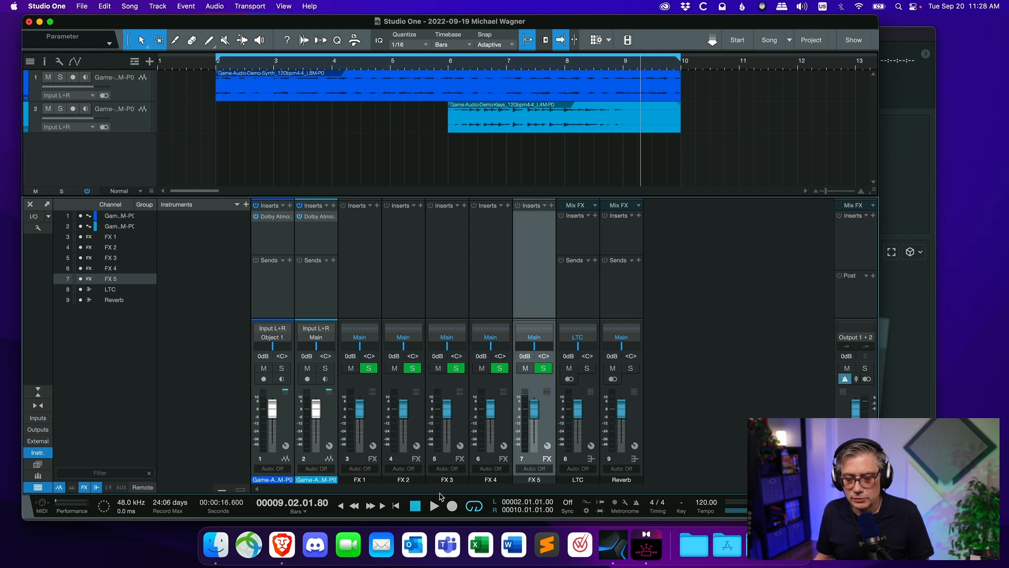
- Add sends from the Reverb bus to the channels FX 1 through FX 5
left_click(638, 260)
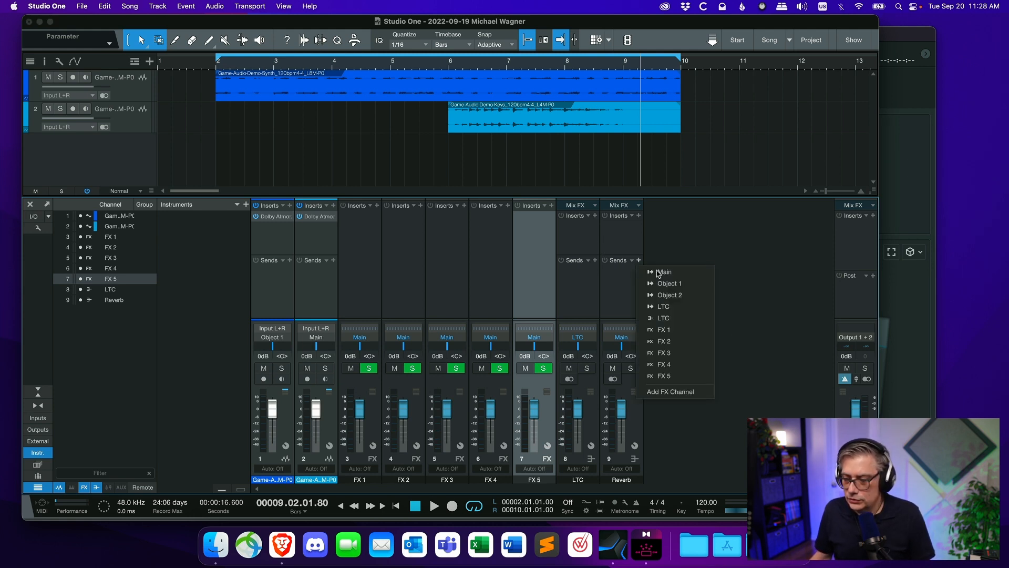
left_click(672, 335)
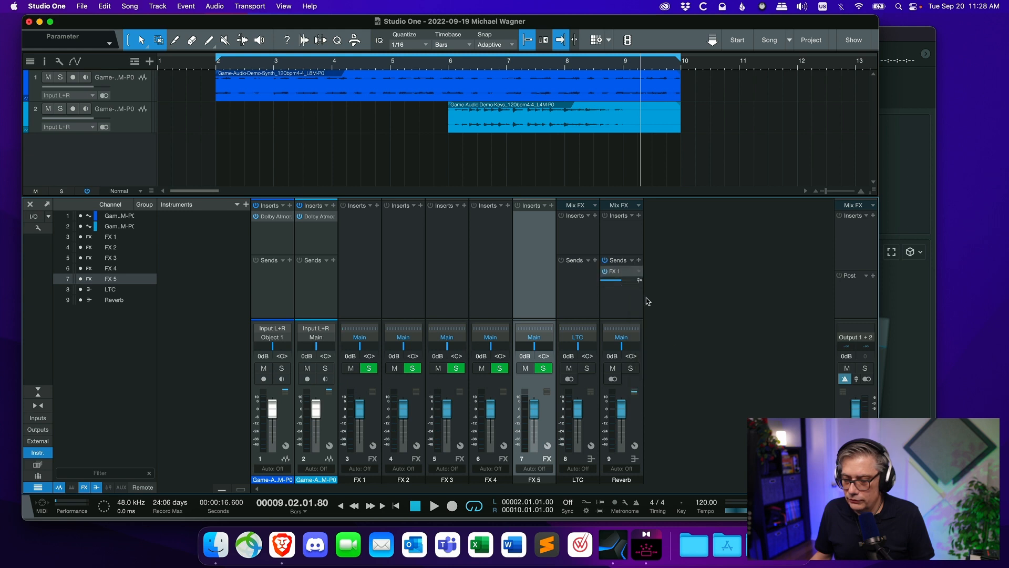
left_click(639, 260)
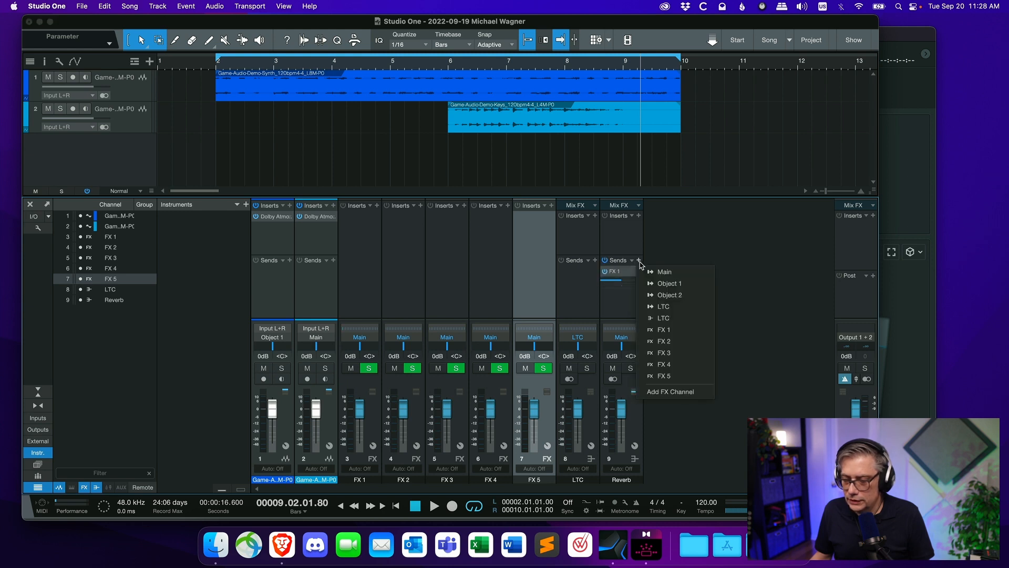
left_click(664, 341)
left_click(638, 261)
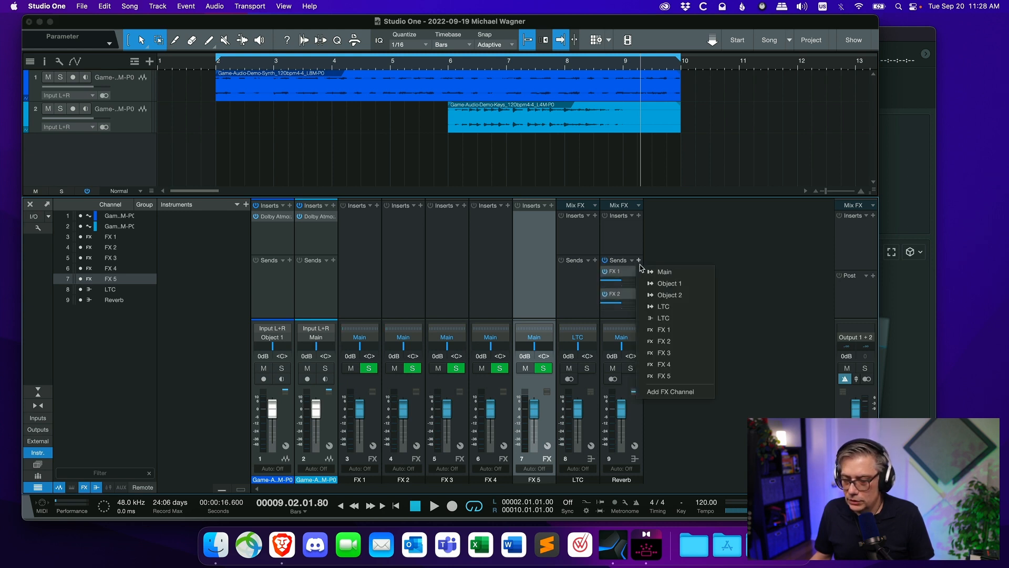
left_click(663, 356)
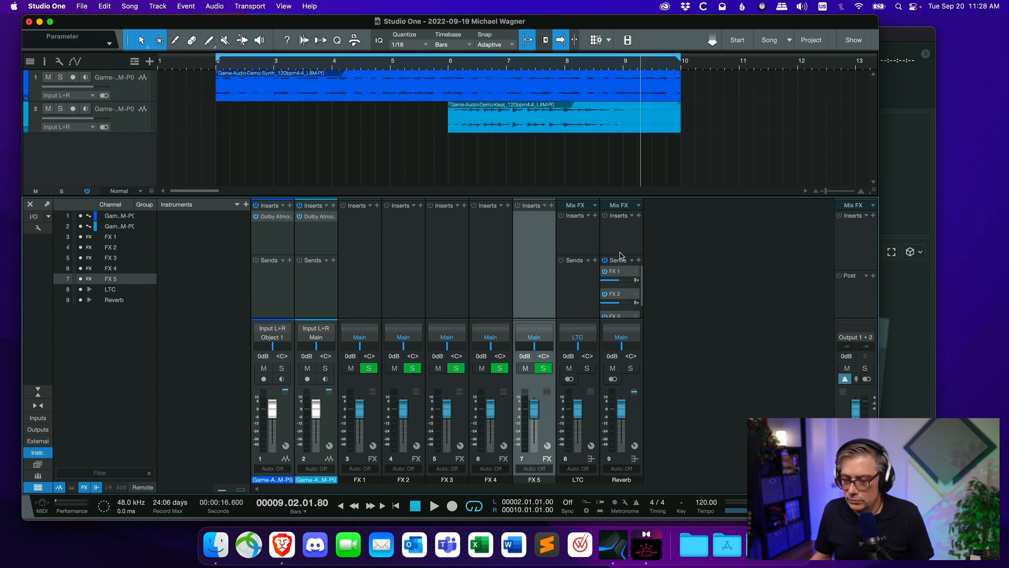
left_click_drag(620, 252, 621, 233)
left_click(638, 235)
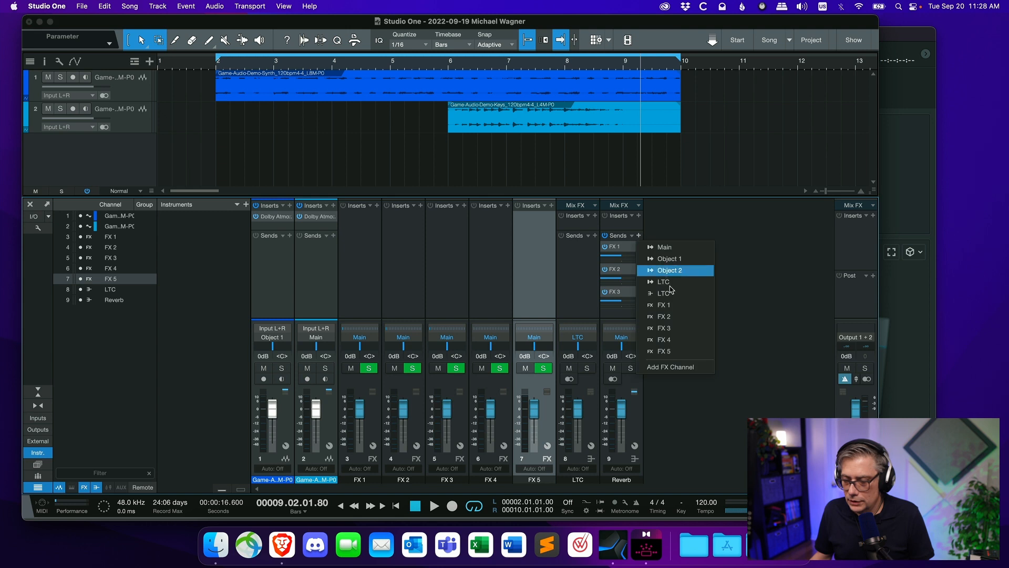
left_click(669, 339)
left_click(639, 237)
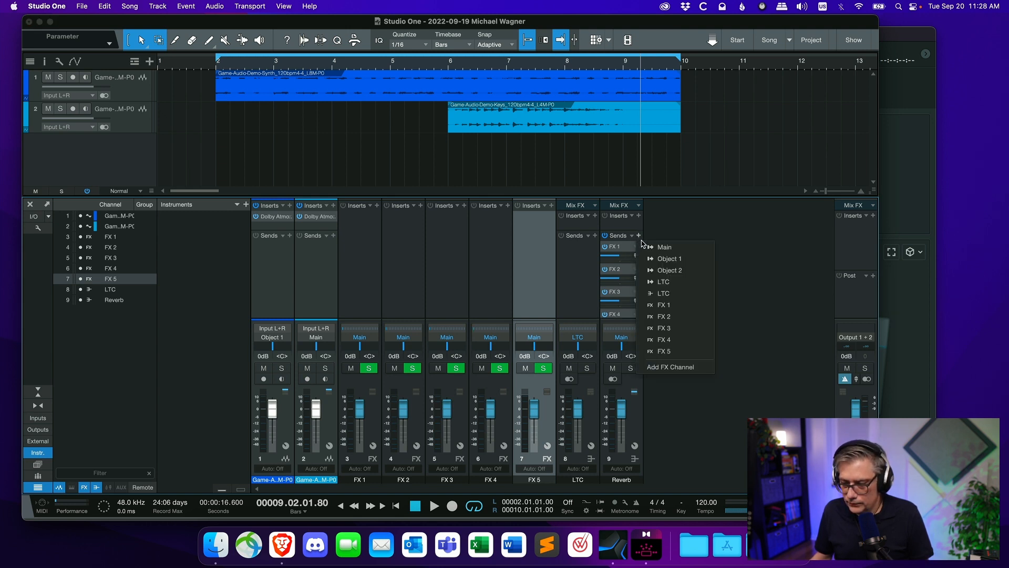
left_click(686, 359)
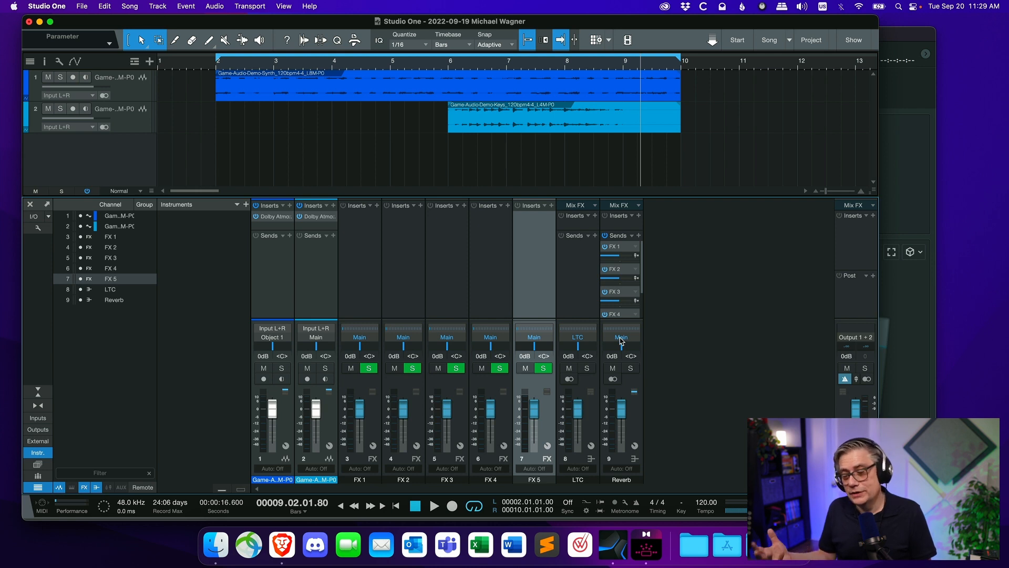
- Add a stereo output named Send Only with no hardware outputs assigned, and route the Reverb bus to it
right_click(676, 272)
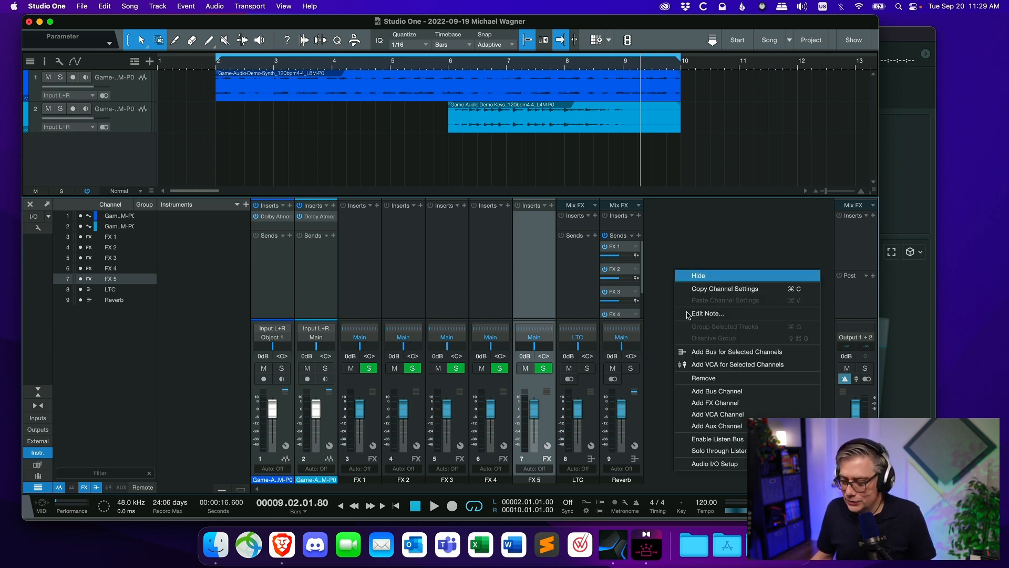
left_click(729, 466)
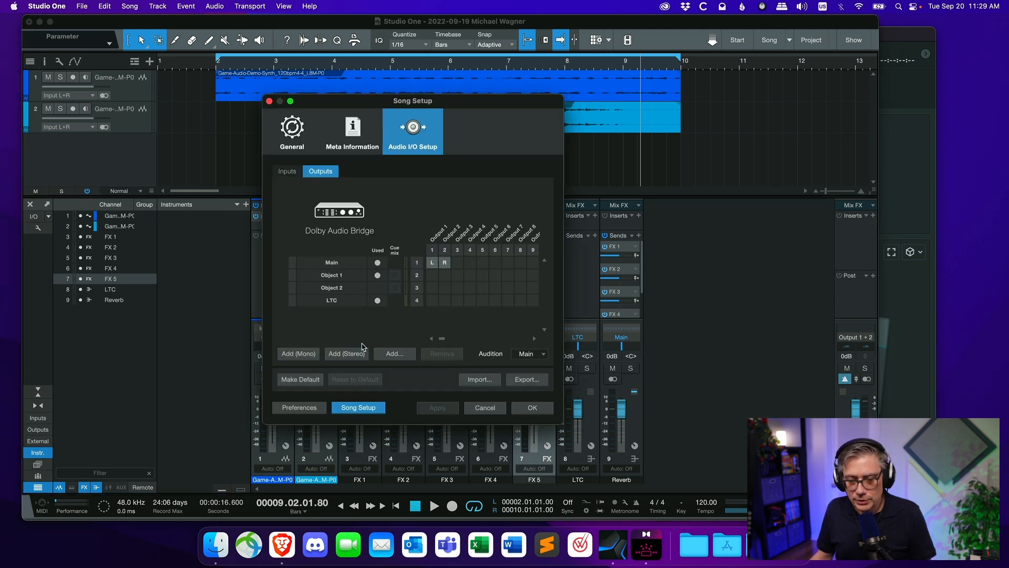
left_click(347, 353)
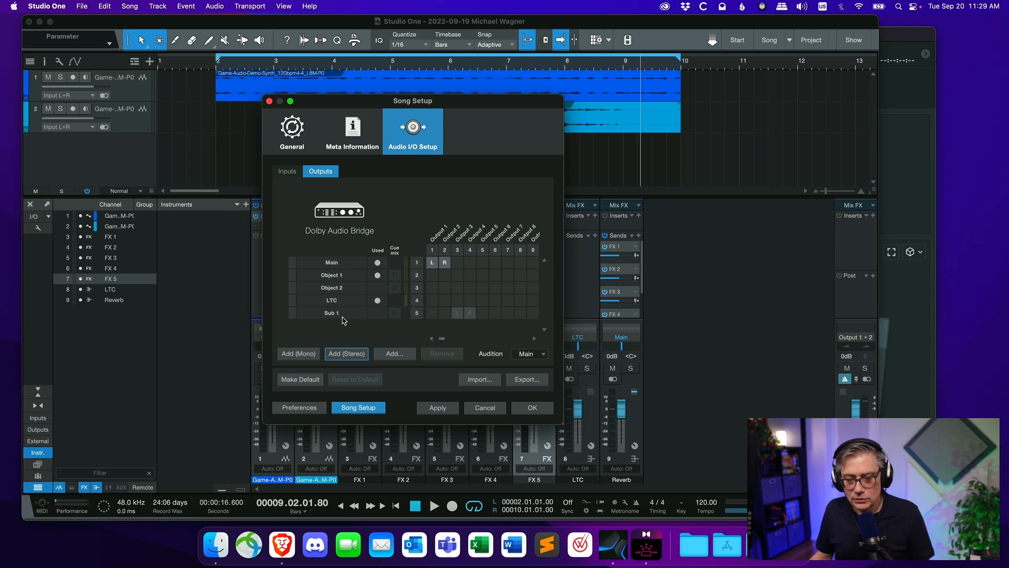
double_click(336, 314)
type("Se")
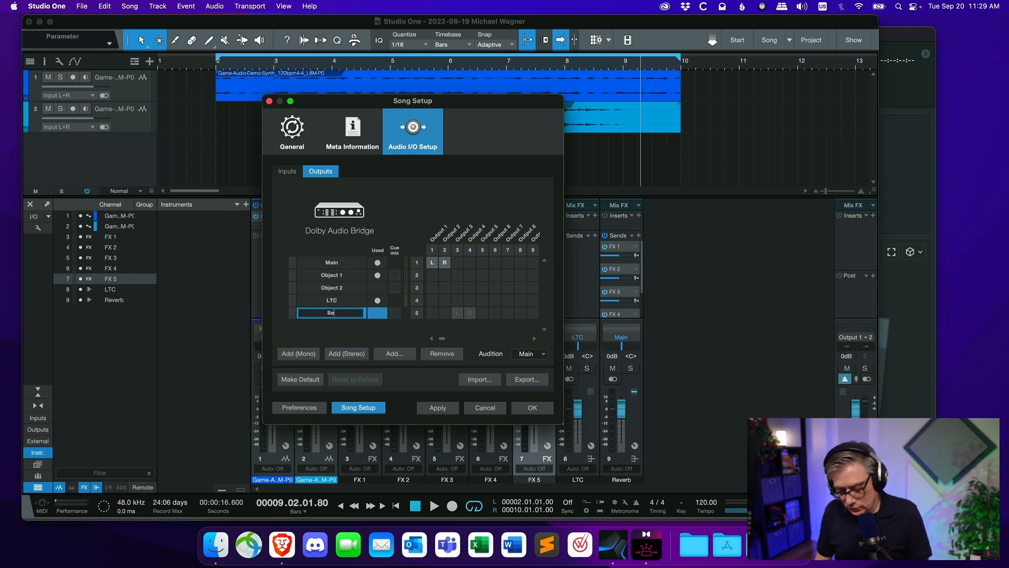
type("nd Only")
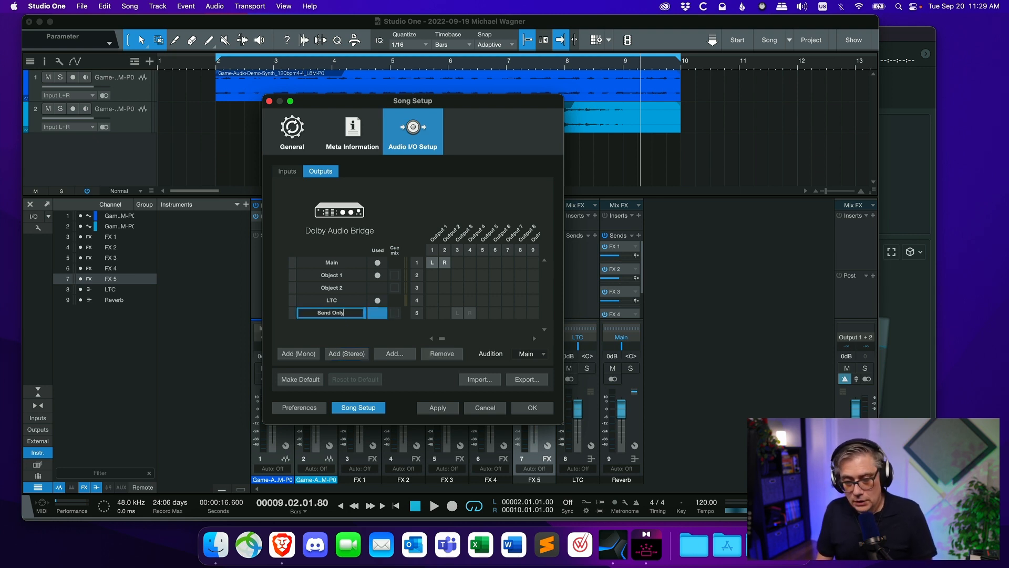
key("Return")
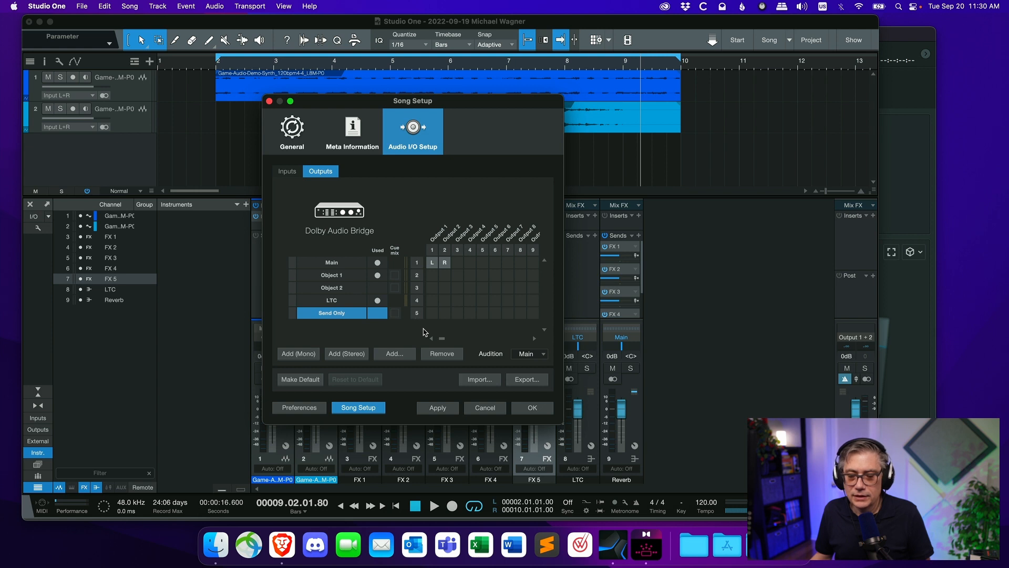
mouse_move(442, 342)
left_mouse_down()
mouse_move(526, 347)
mouse_move(433, 344)
left_mouse_up()
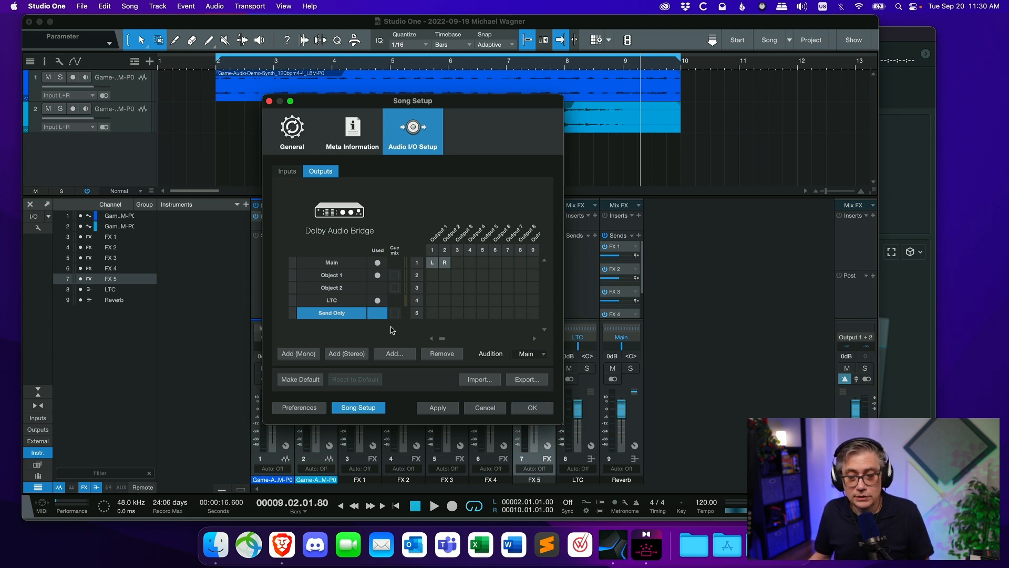
left_click(532, 409)
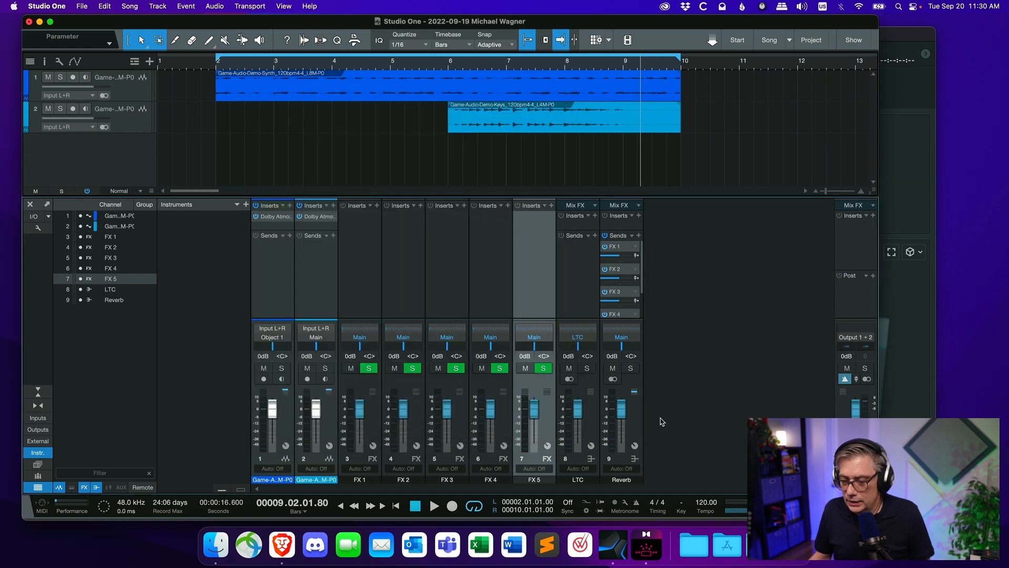
left_click(622, 337)
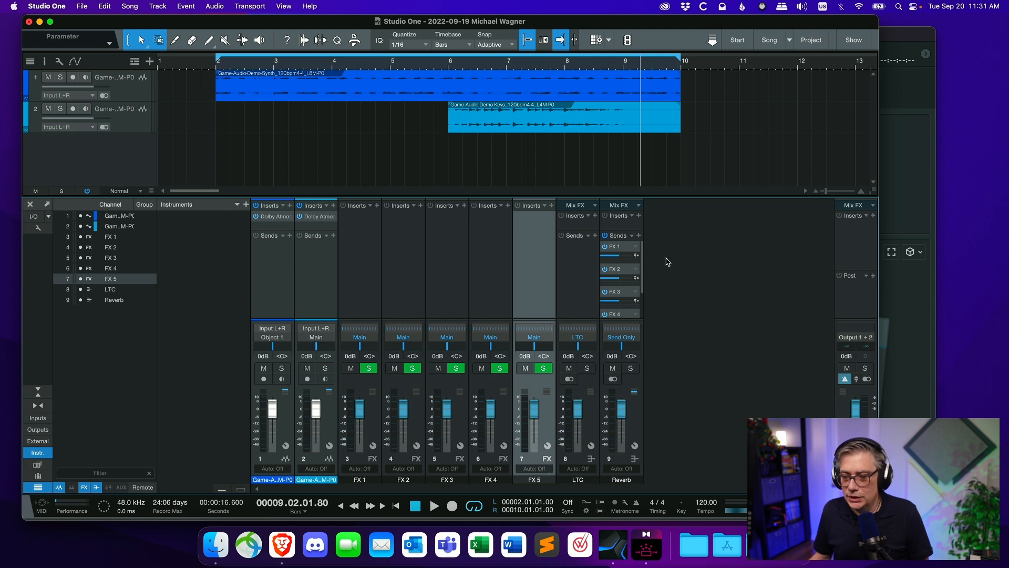
- Add a send to the Reverb bus on both audio tracks
left_click(290, 236)
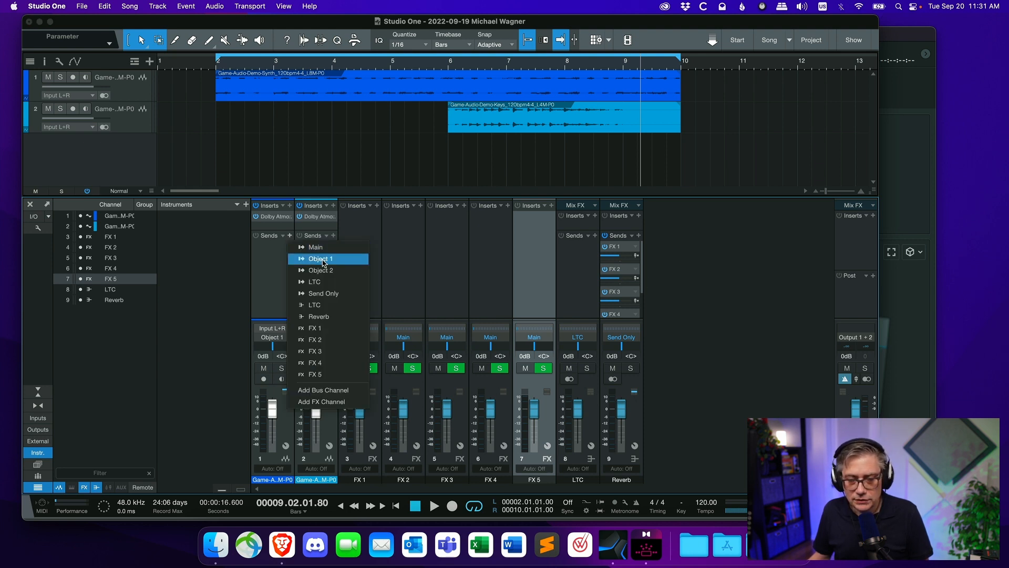
left_click(319, 316)
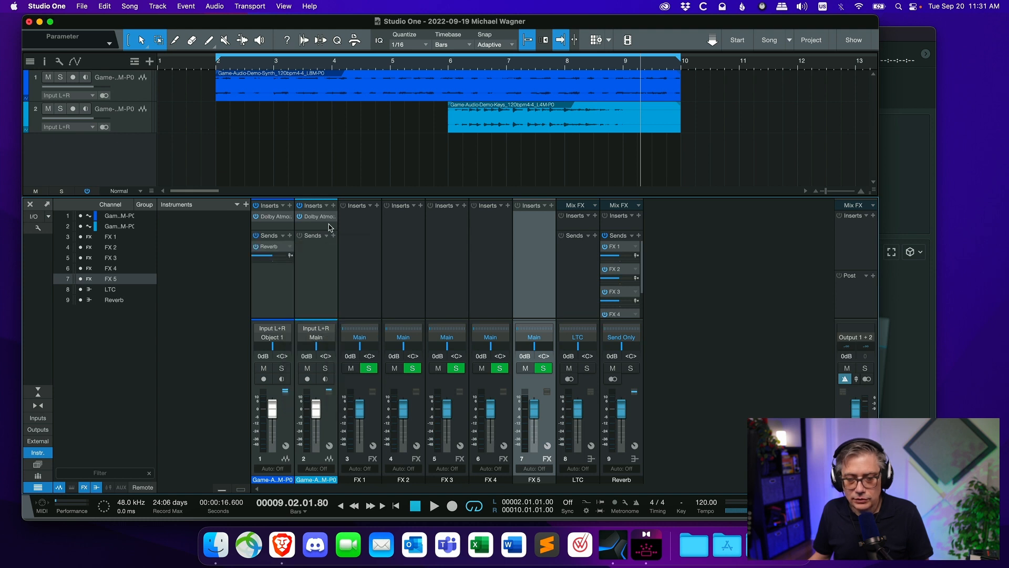
left_click(333, 236)
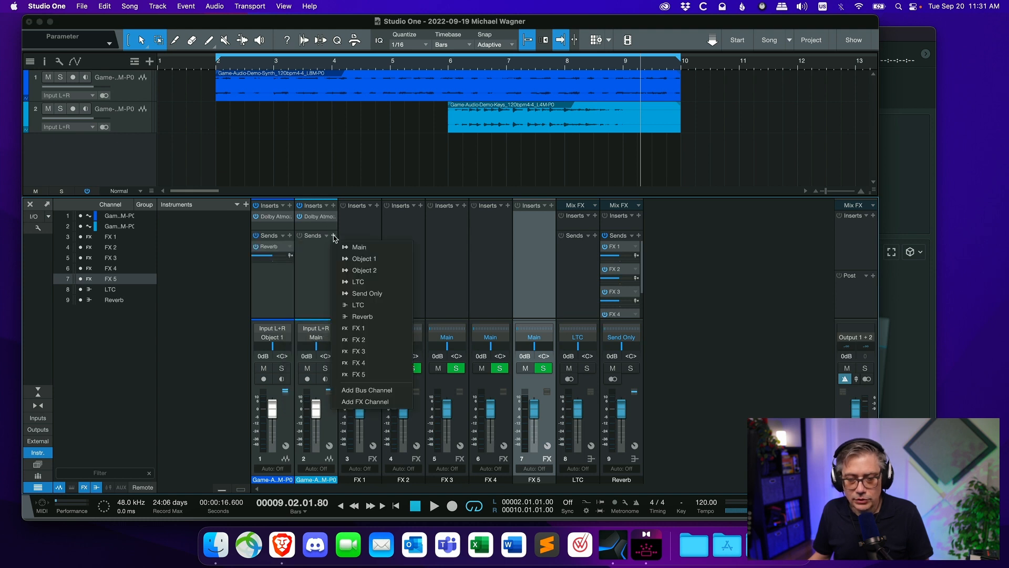
left_click(357, 317)
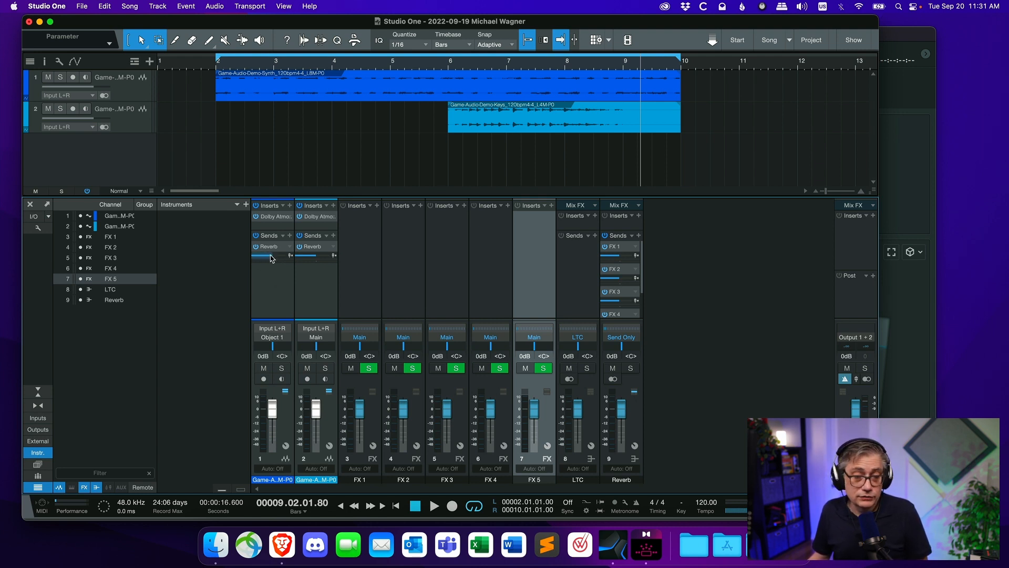
mouse_move(266, 260)
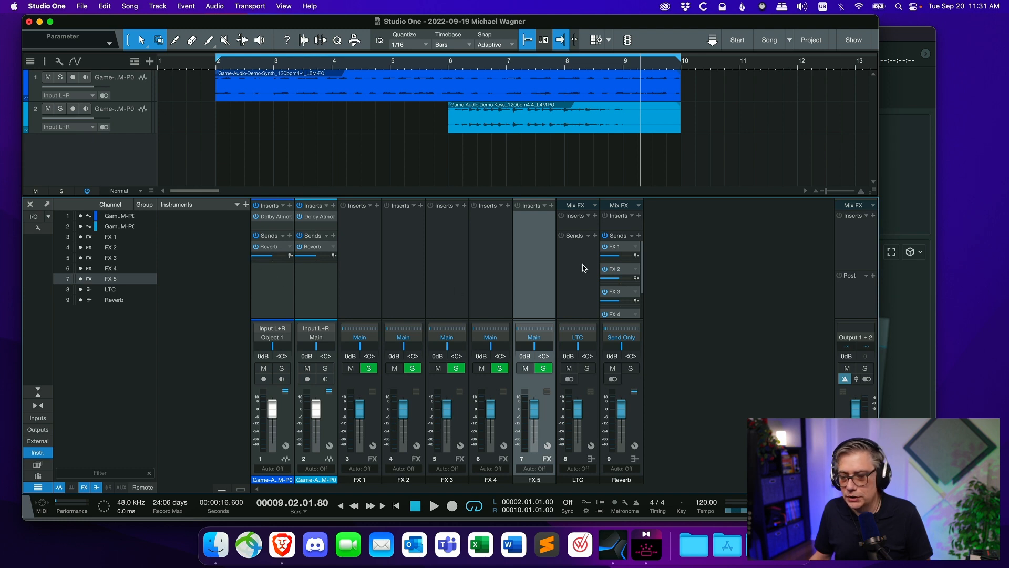
- Play the song, check the bed and object signals in Dolby Atmos Renderer, and return to Studio One to stop playback
key("space")
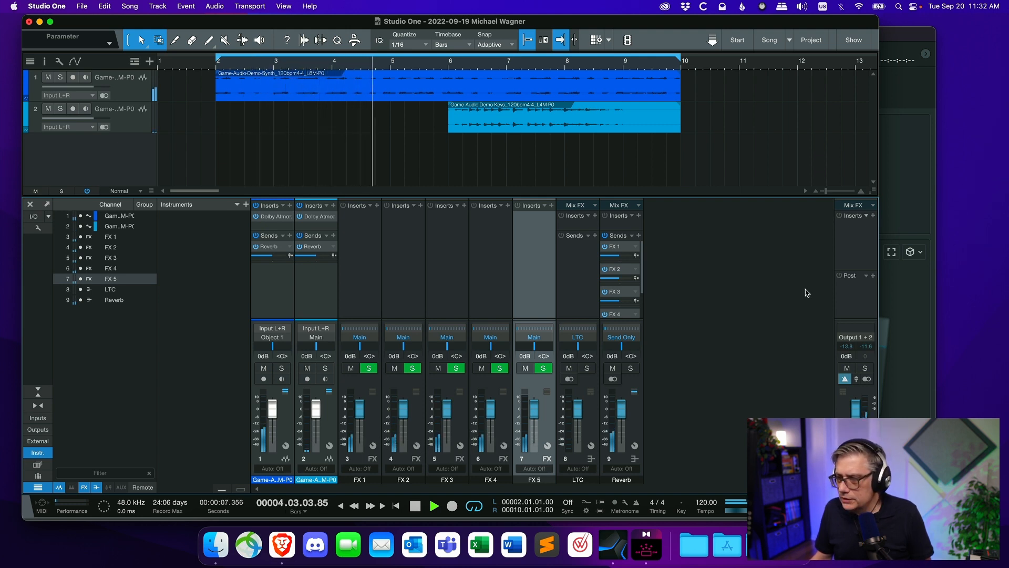
left_click(913, 51)
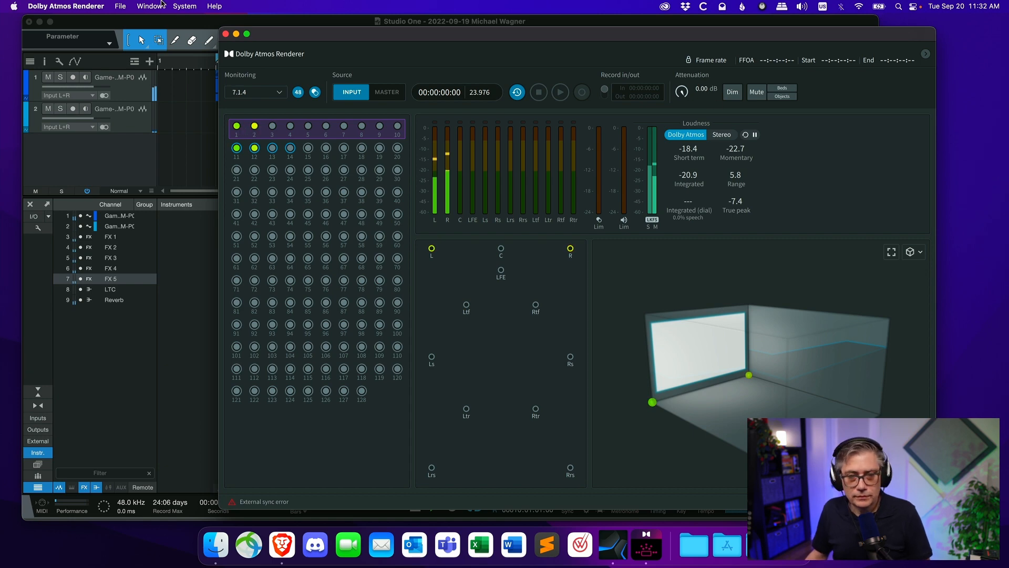
left_click(190, 25)
key("space")
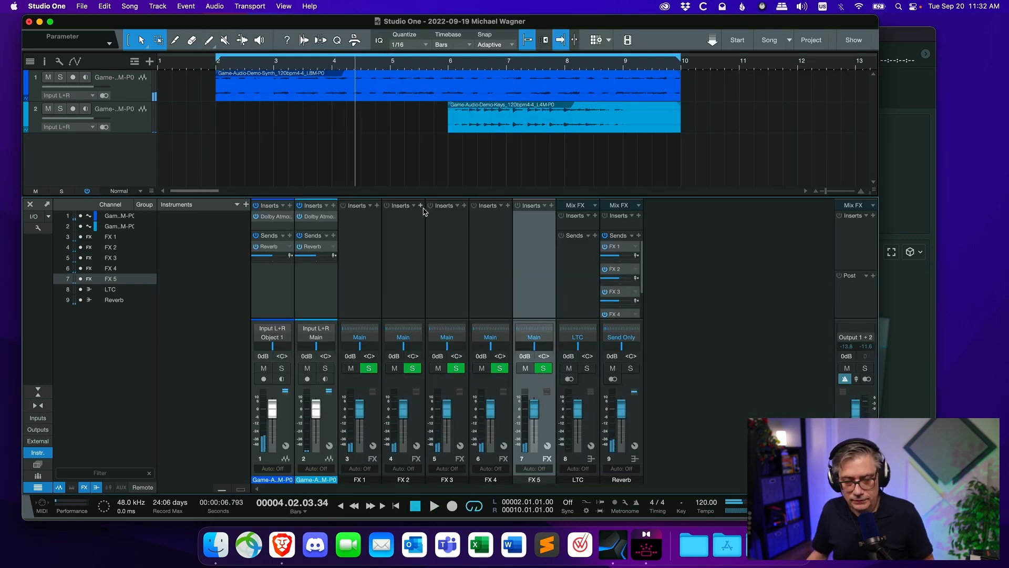
- Route the second audio track to Object 2 and play the song to check the object signals in Dolby Atmos Renderer
left_click(316, 338)
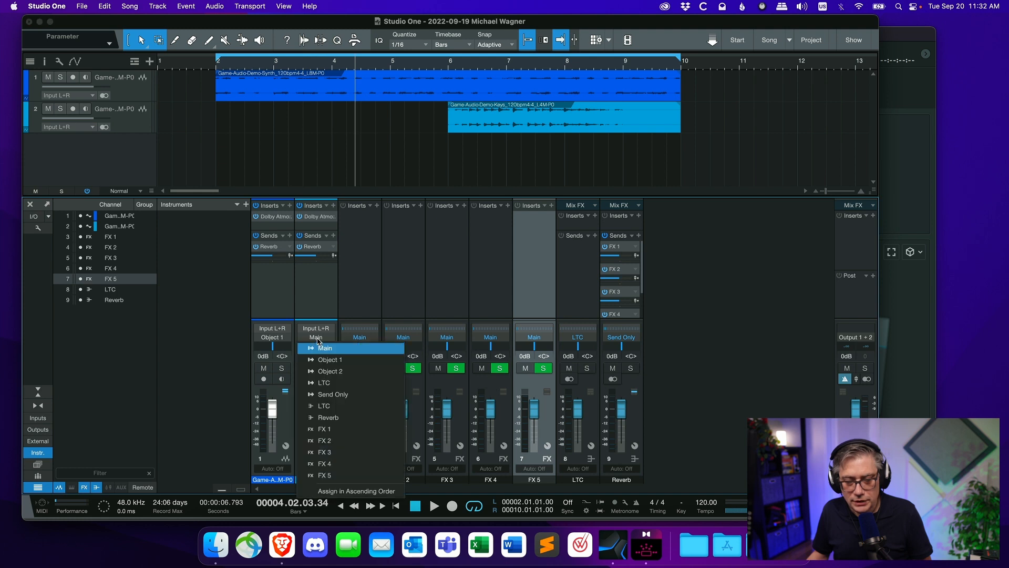
left_click(330, 373)
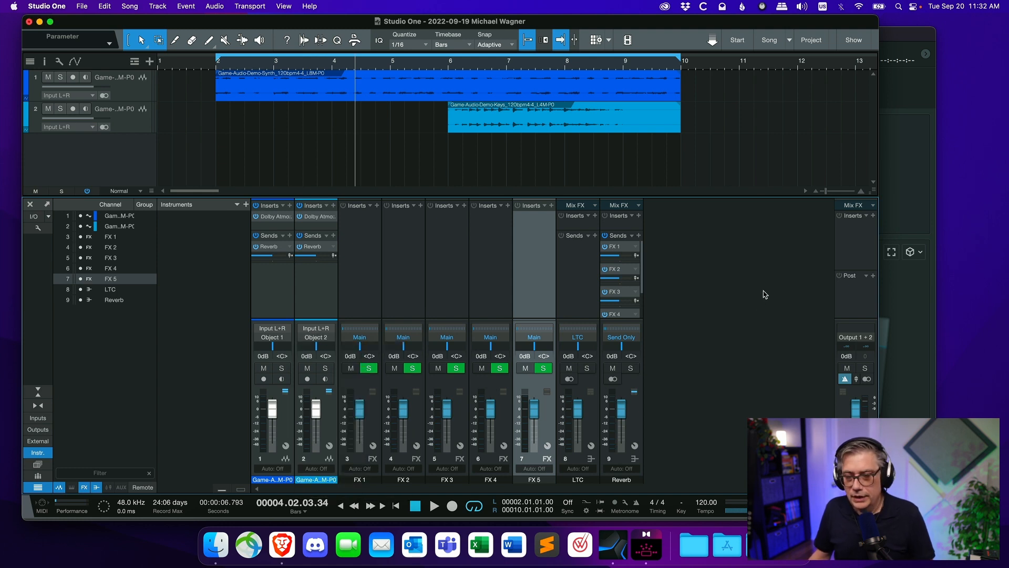
key("space")
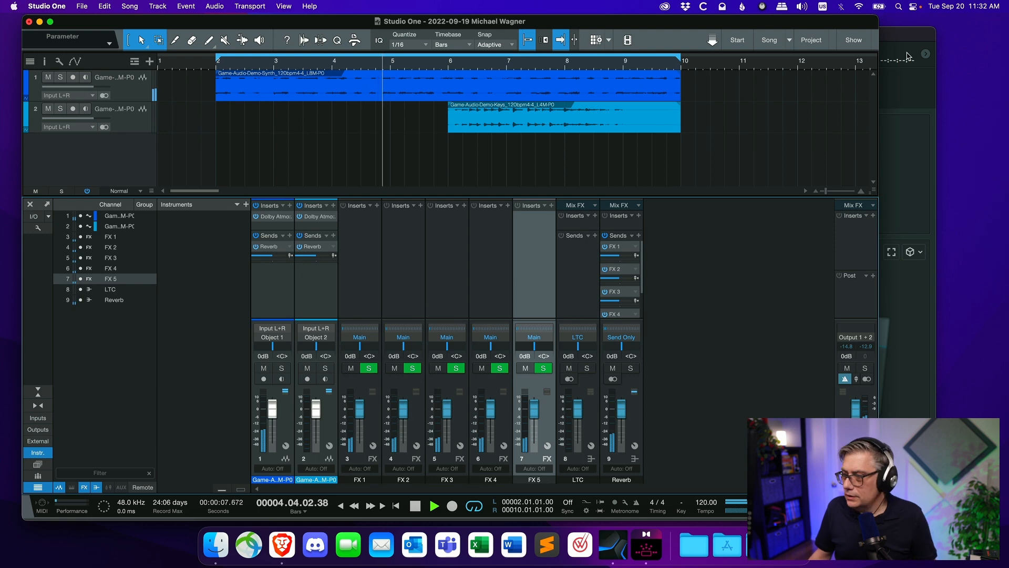
left_click(895, 37)
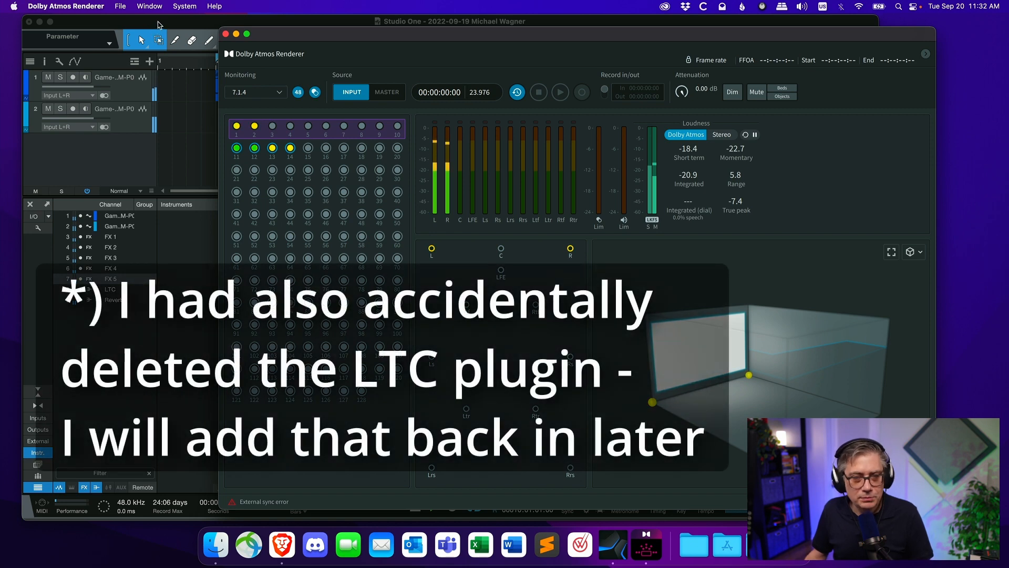
left_click(156, 25)
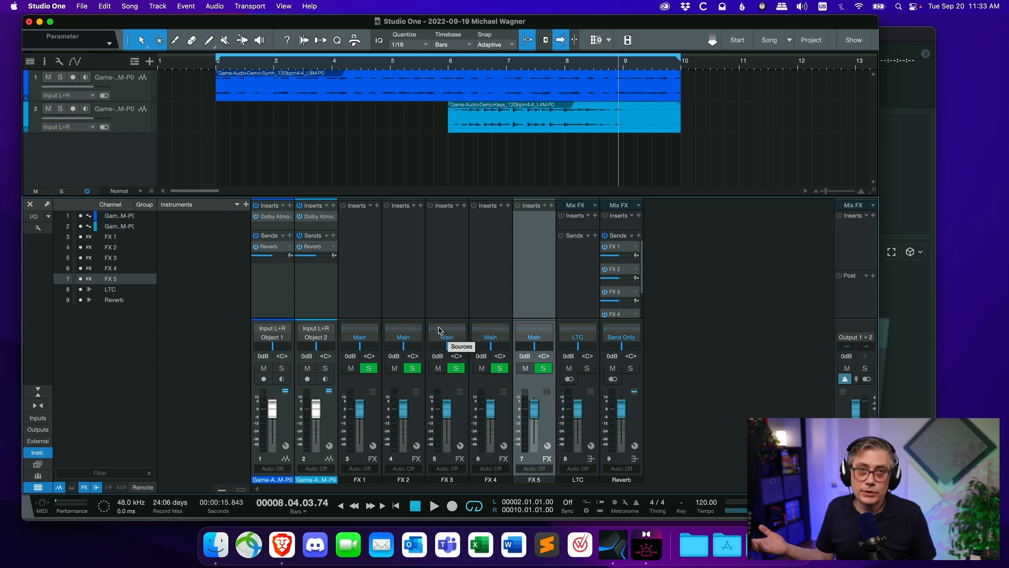
- Add five stereo output channels labelled Bed in the song's audio output setup
right_click(678, 242)
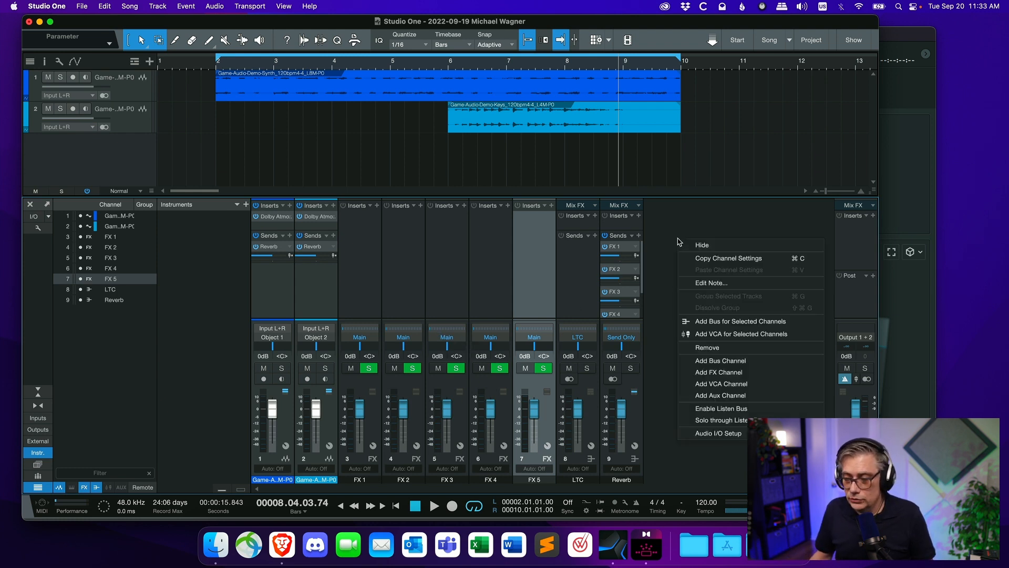
left_click(710, 438)
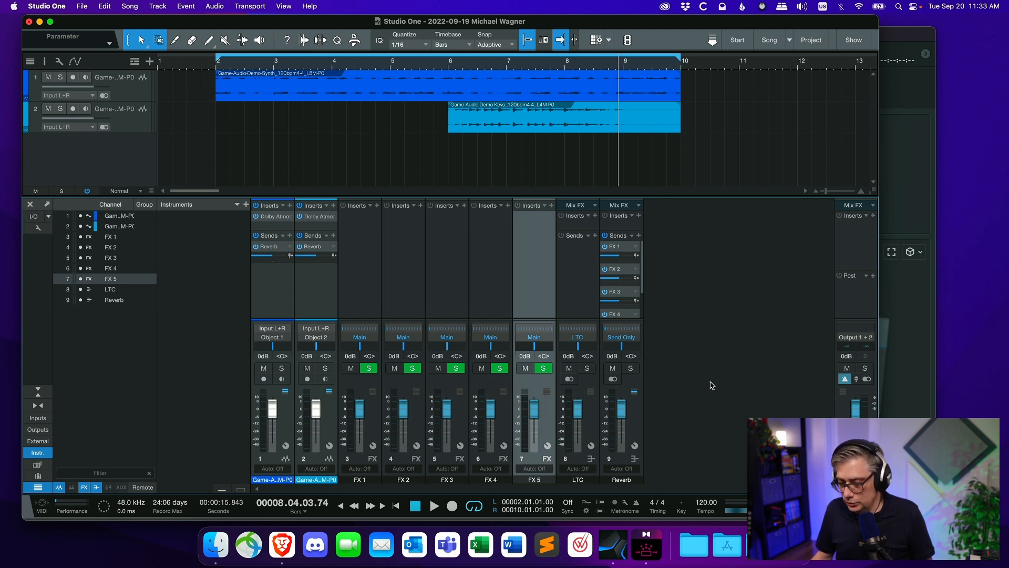
right_click(667, 256)
left_click(696, 448)
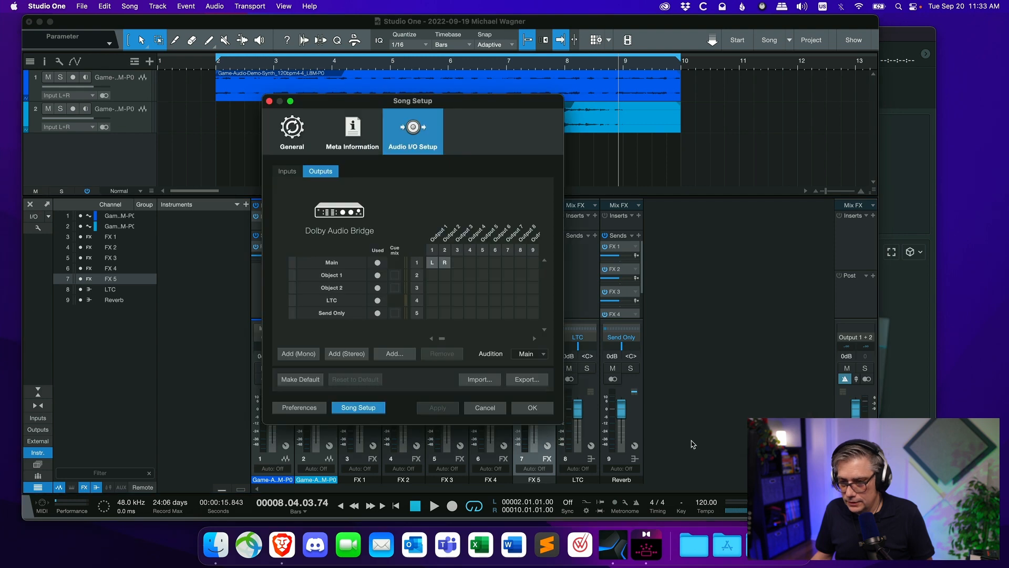
left_click_drag(383, 101, 349, 88)
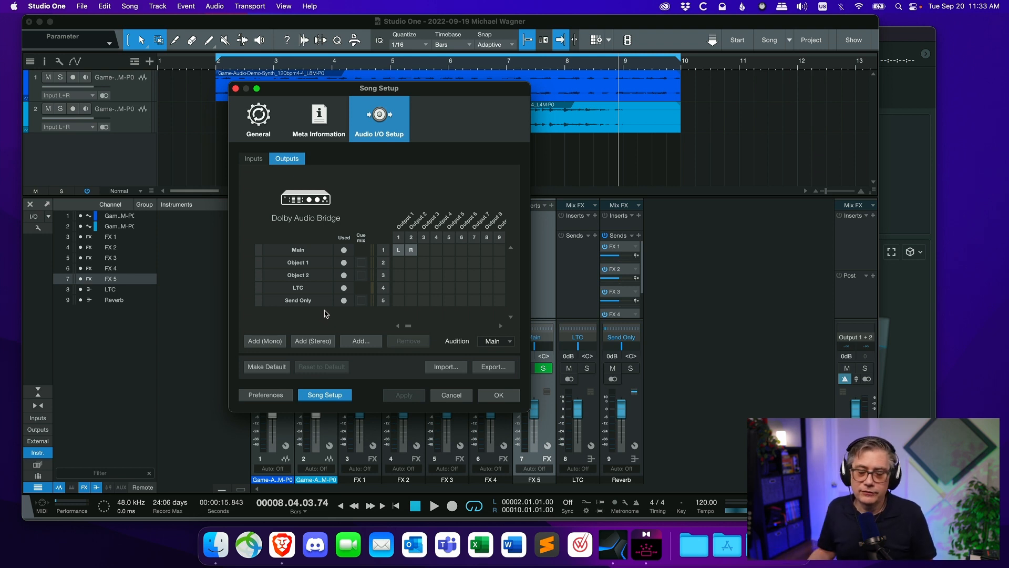
left_click(360, 341)
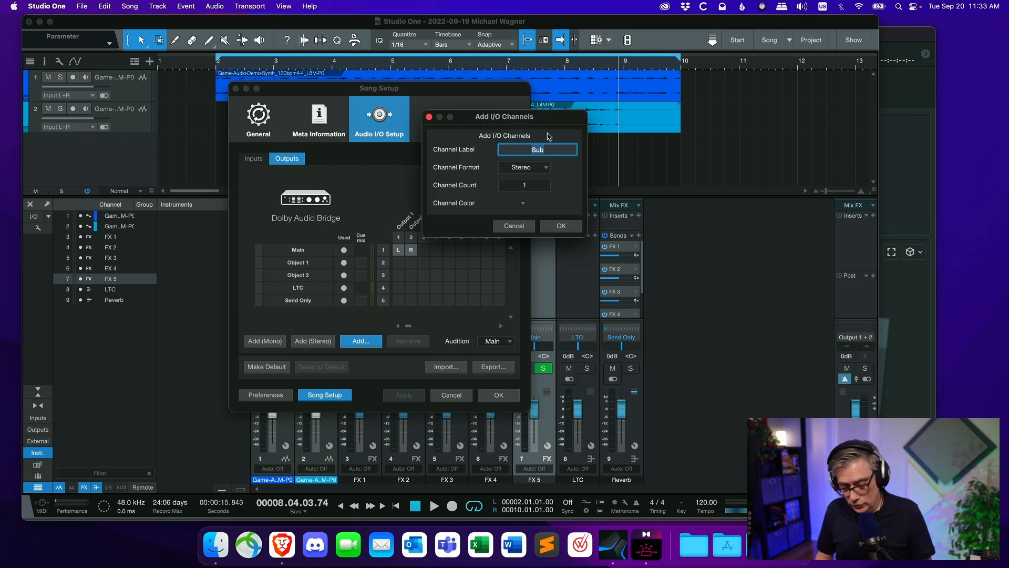
type("Bed")
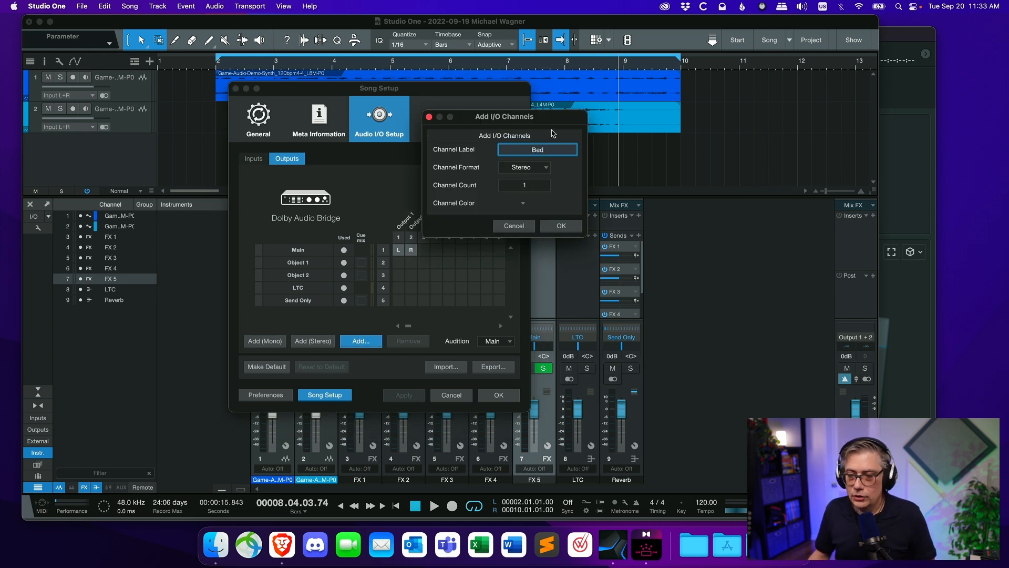
type("5")
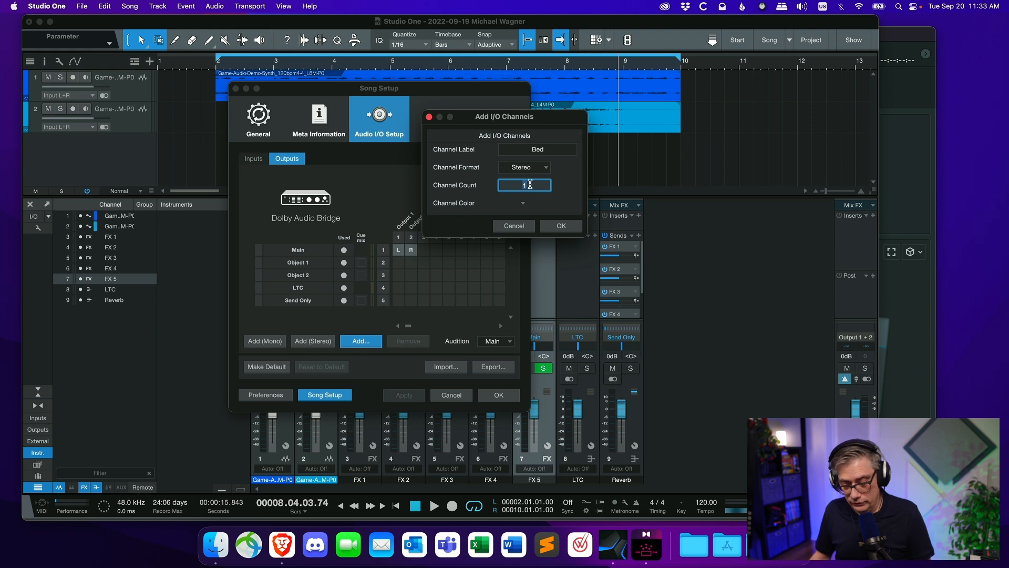
left_click(562, 227)
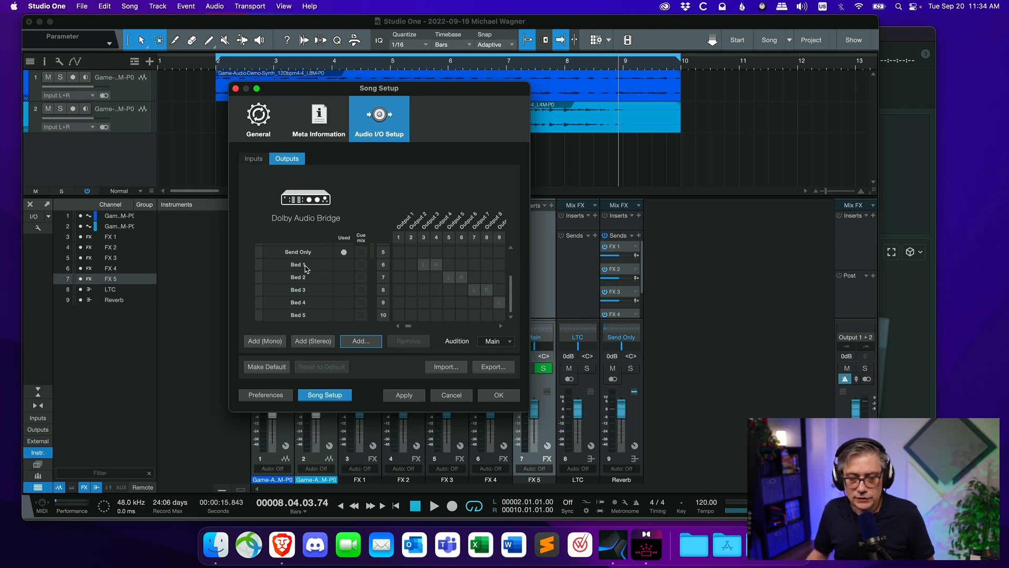
- Assign Bed 1 through Bed 5 to the consecutive output pairs 1-2, 3-4, 5-6, 7-8 and 9-10
left_click(401, 267)
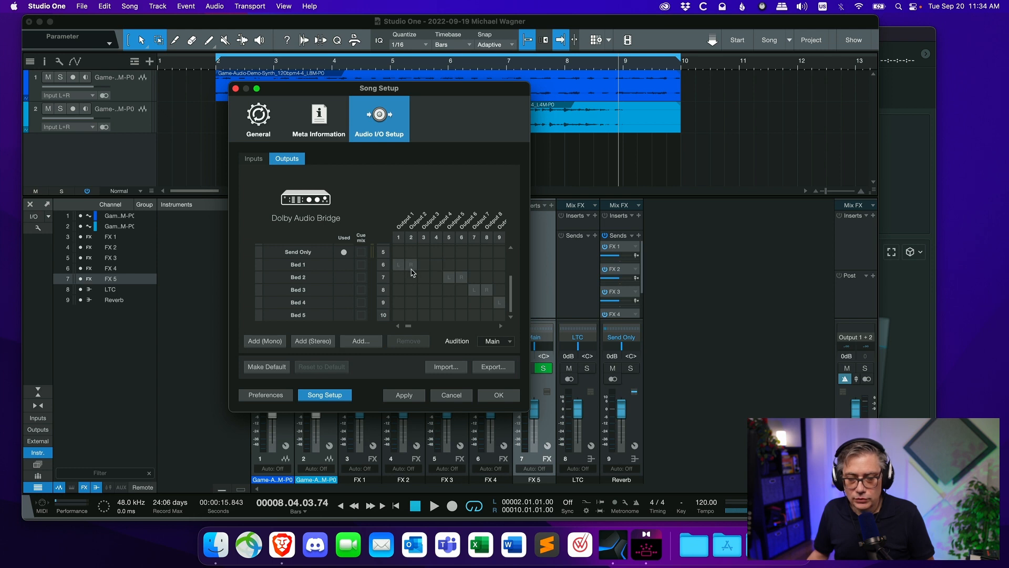
left_click(426, 282)
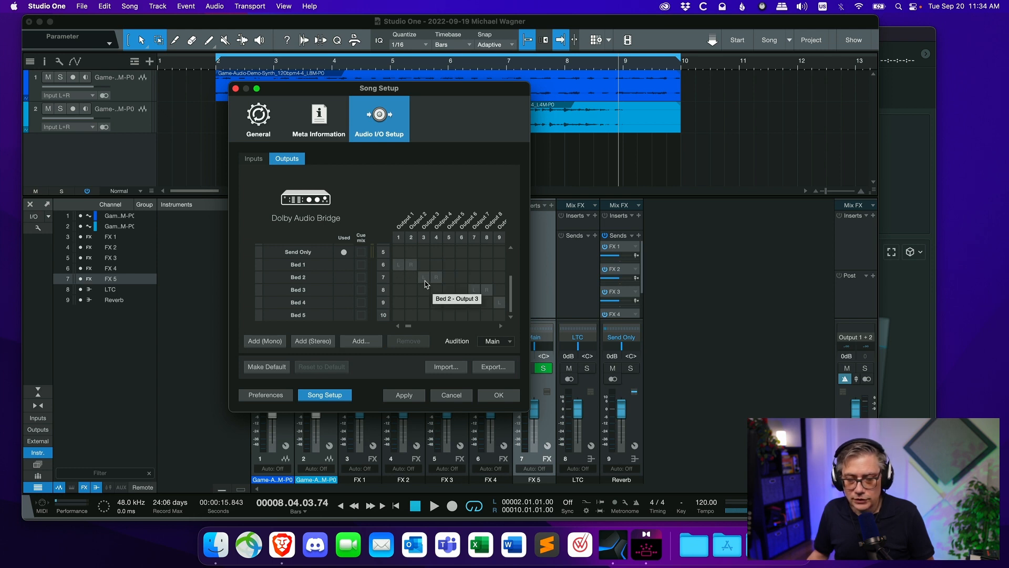
left_click(448, 291)
left_click(474, 303)
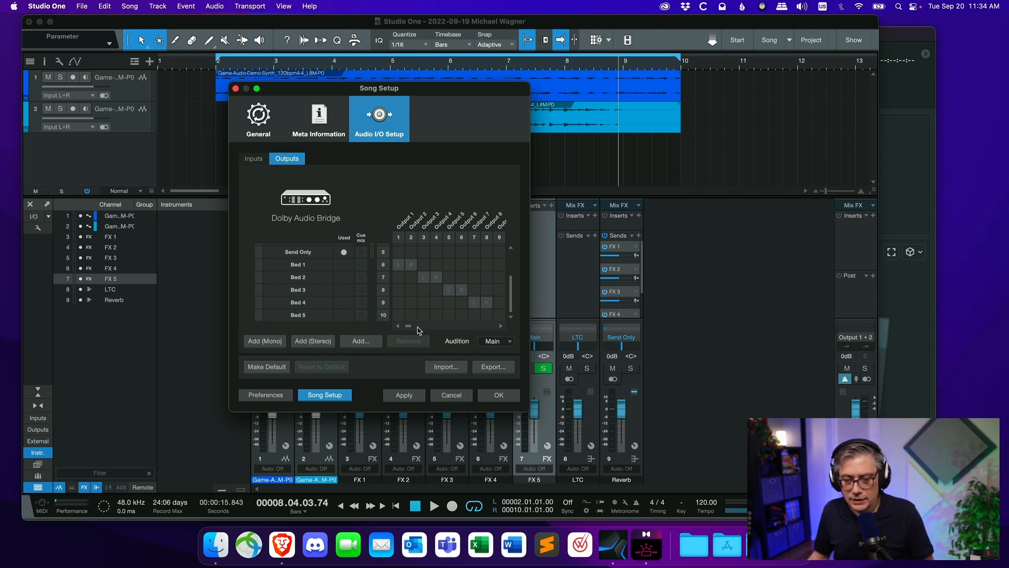
scroll(412, 330, "right", 4)
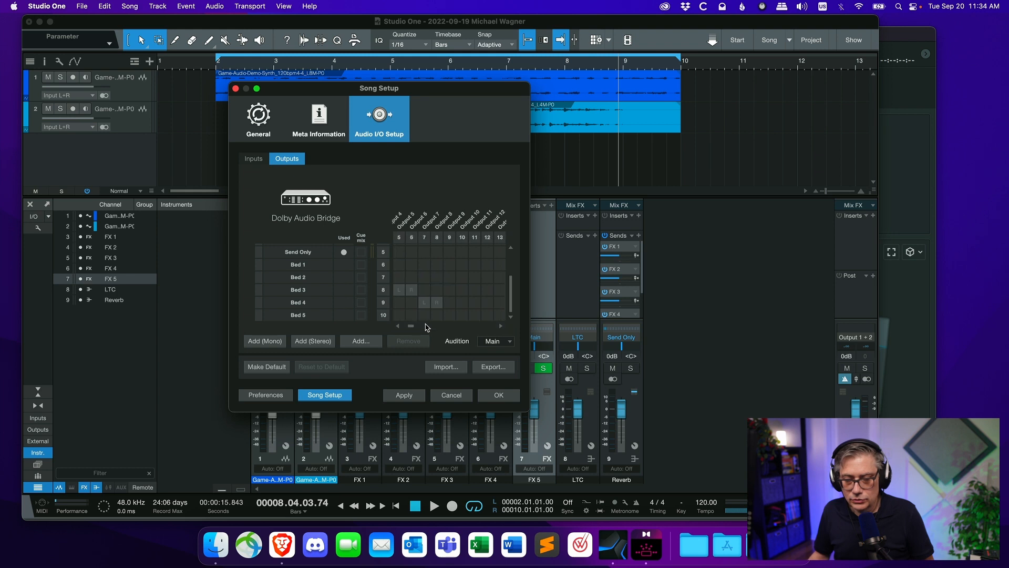
left_click(450, 315)
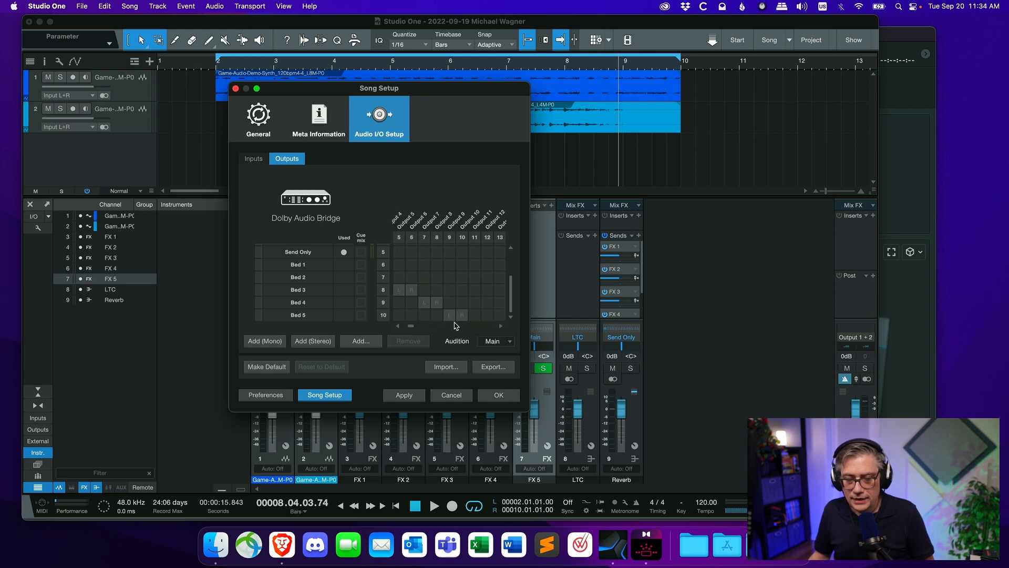
- Confirm the song's audio output setup, and route FX 1 to Bed 1 and FX 2 to Bed 2
mouse_move(510, 300)
left_mouse_down()
mouse_move(517, 241)
mouse_move(519, 310)
left_mouse_up()
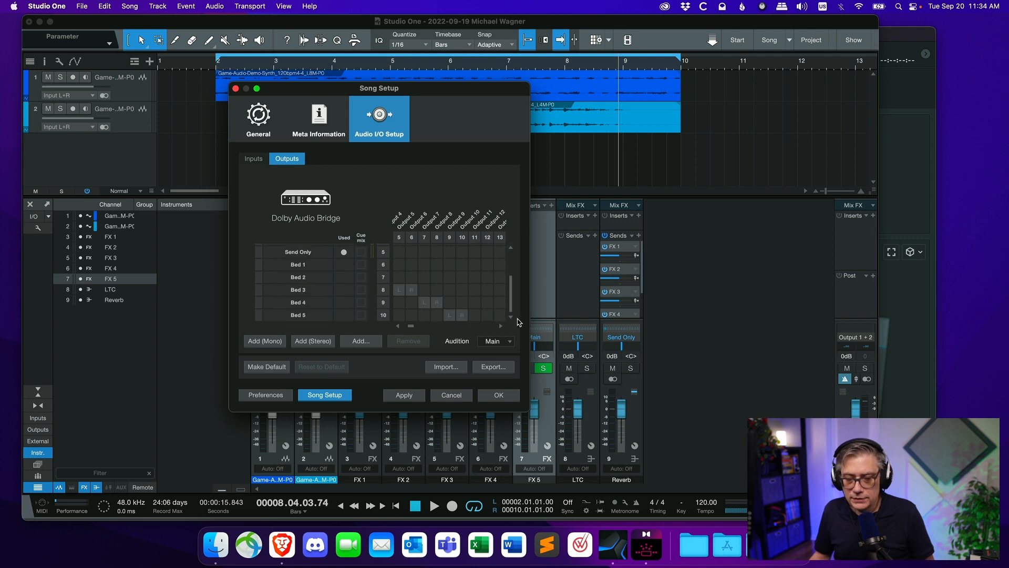
left_click(505, 394)
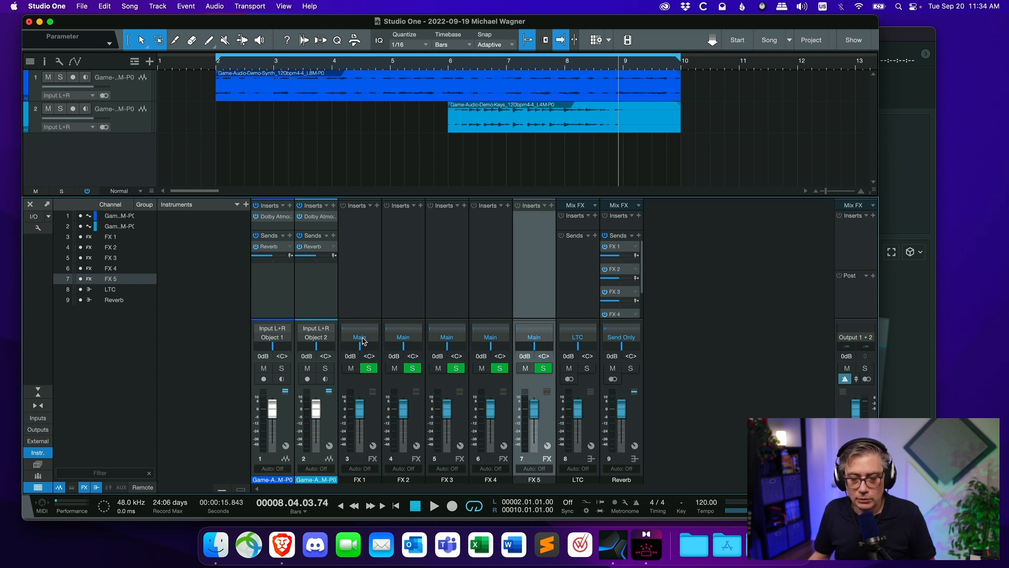
left_click(359, 338)
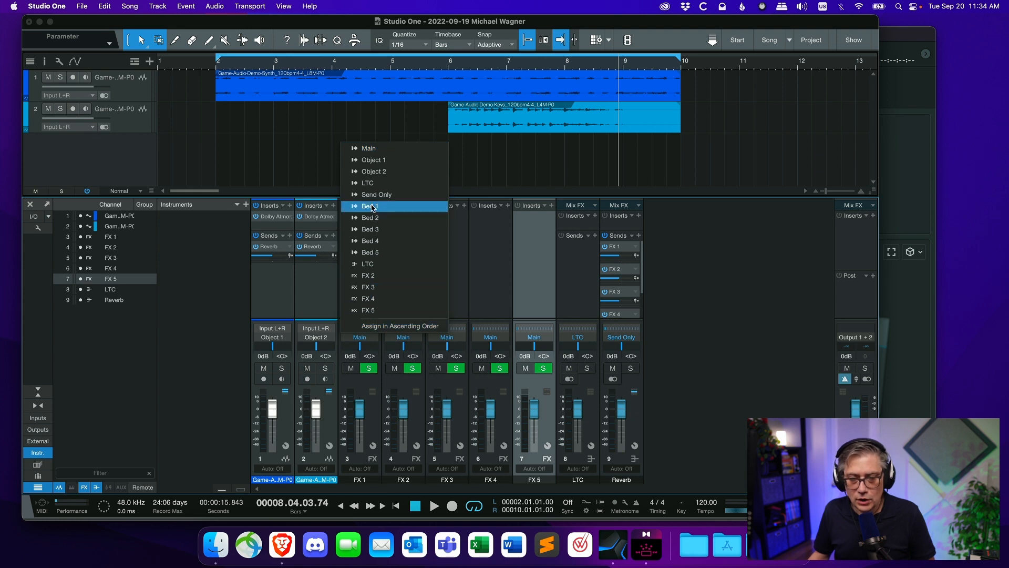
left_click(372, 207)
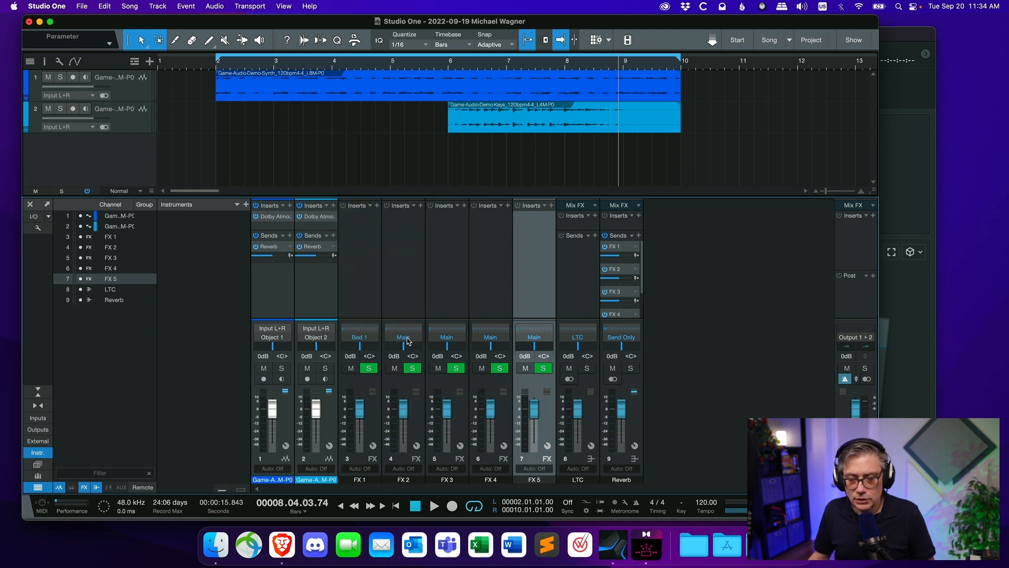
left_click(407, 340)
left_click(428, 216)
- Route the outputs of FX 3, FX 4 and FX 5 to Bed 3, Bed 4 and Bed 5 respectively
left_click(455, 344)
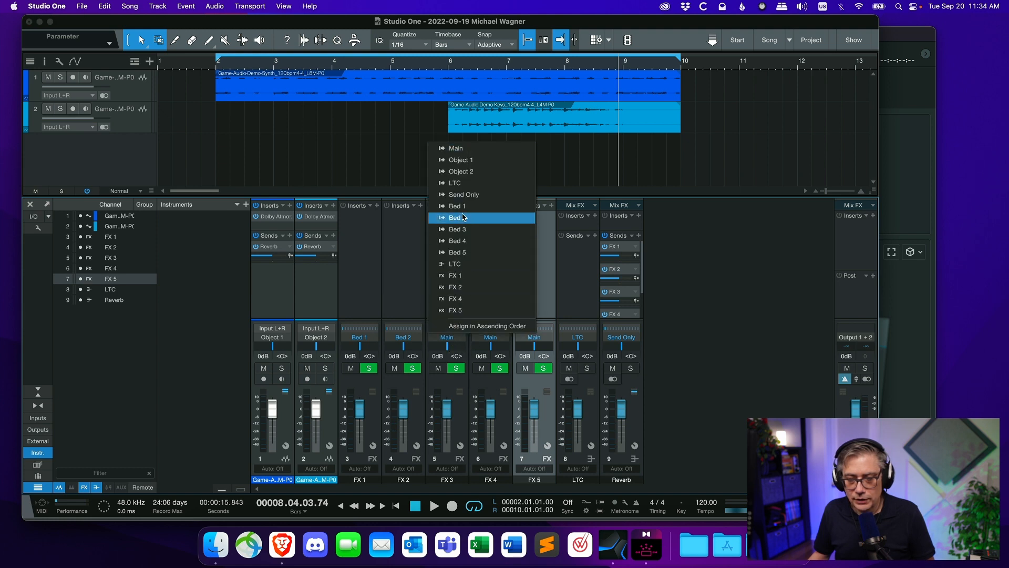
left_click(464, 230)
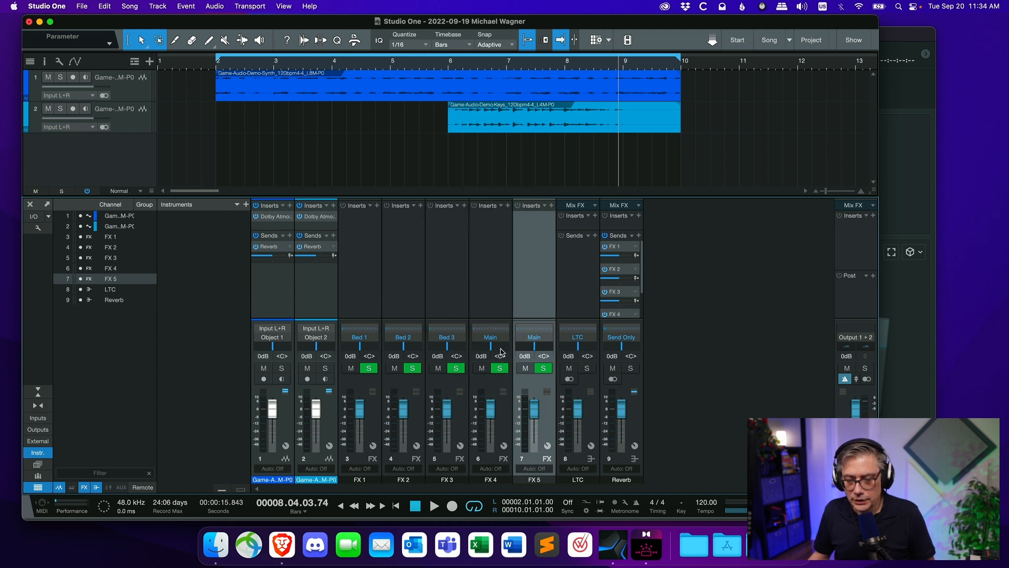
left_click(499, 343)
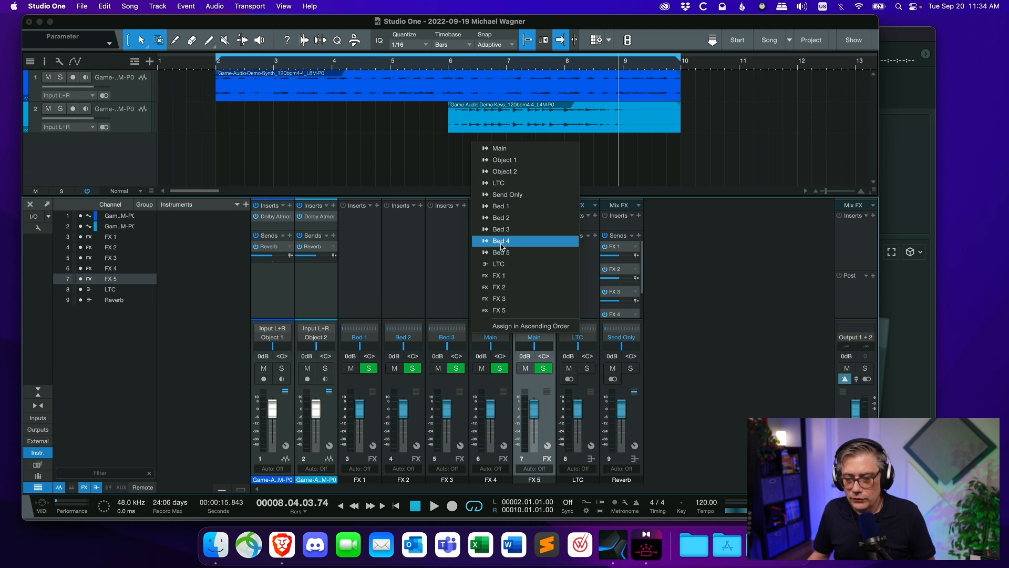
left_click(503, 245)
left_click(537, 339)
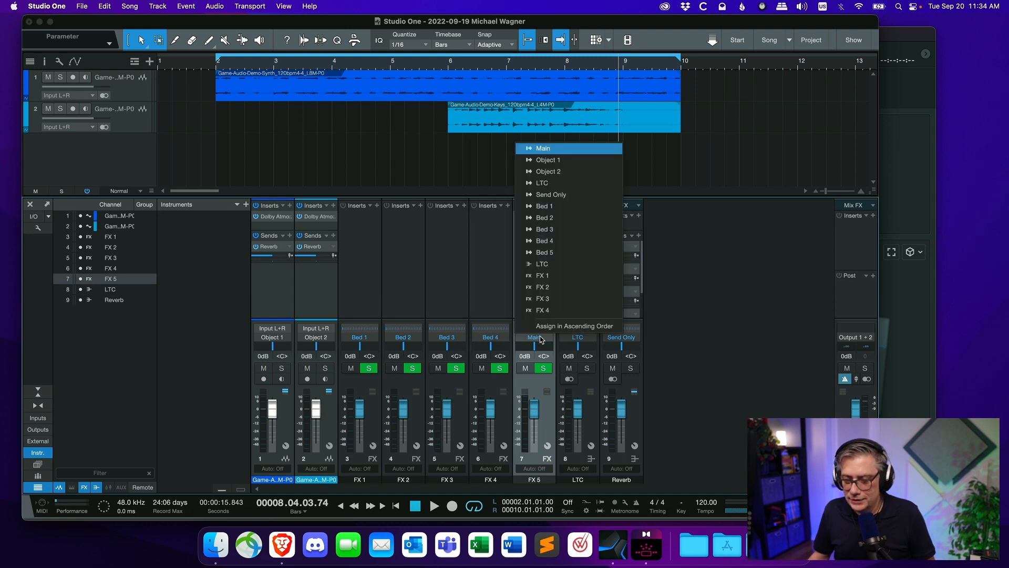
left_click(550, 253)
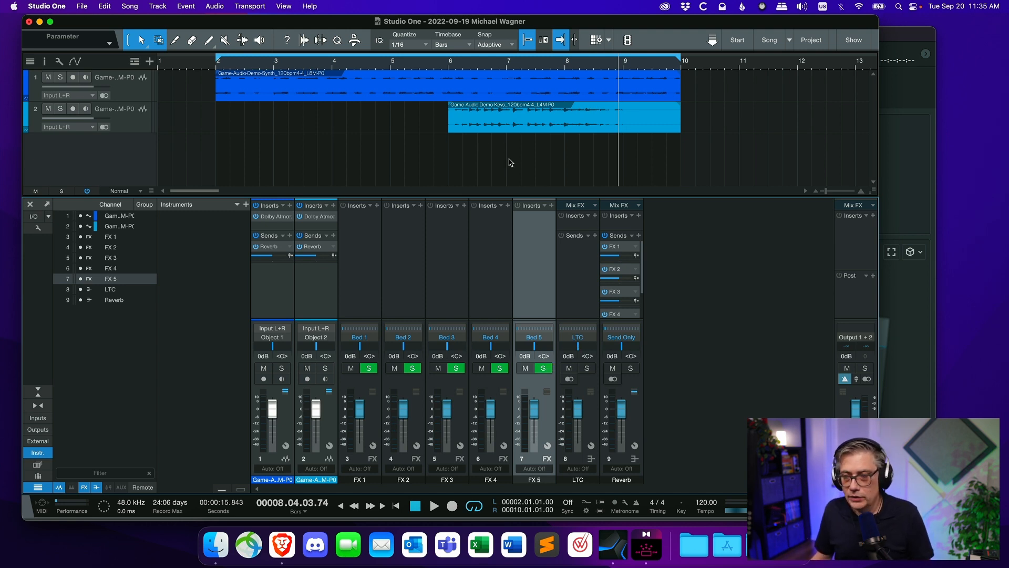
- Play the song, check the bed signals in Dolby Atmos Renderer, and return to Studio One
key("space")
left_click(897, 33)
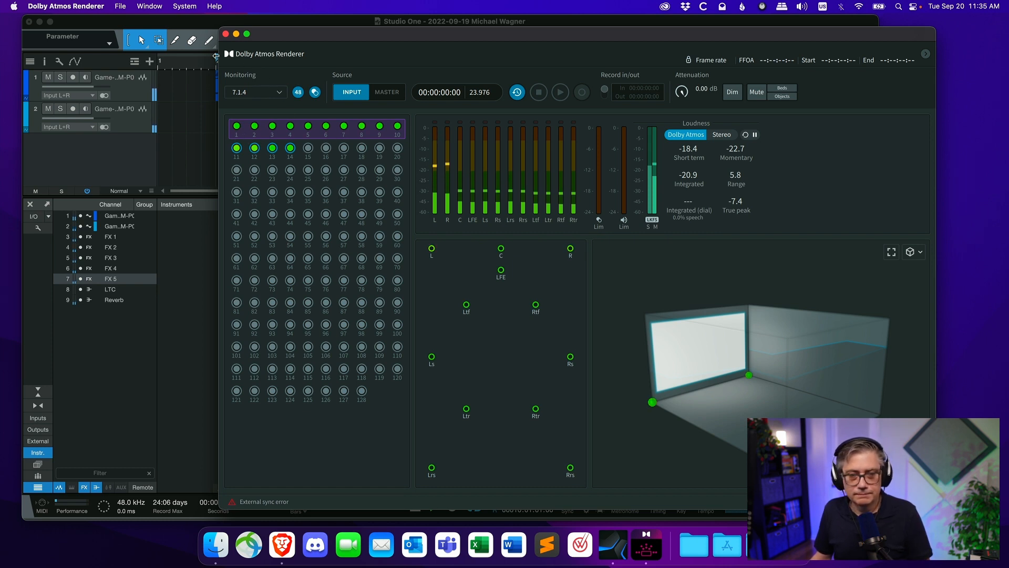
left_click(212, 25)
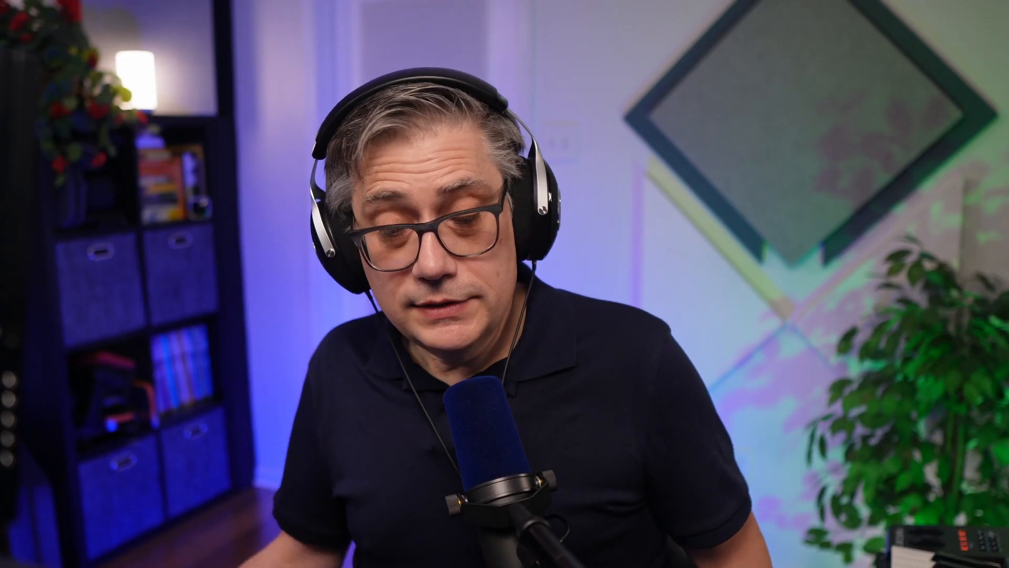
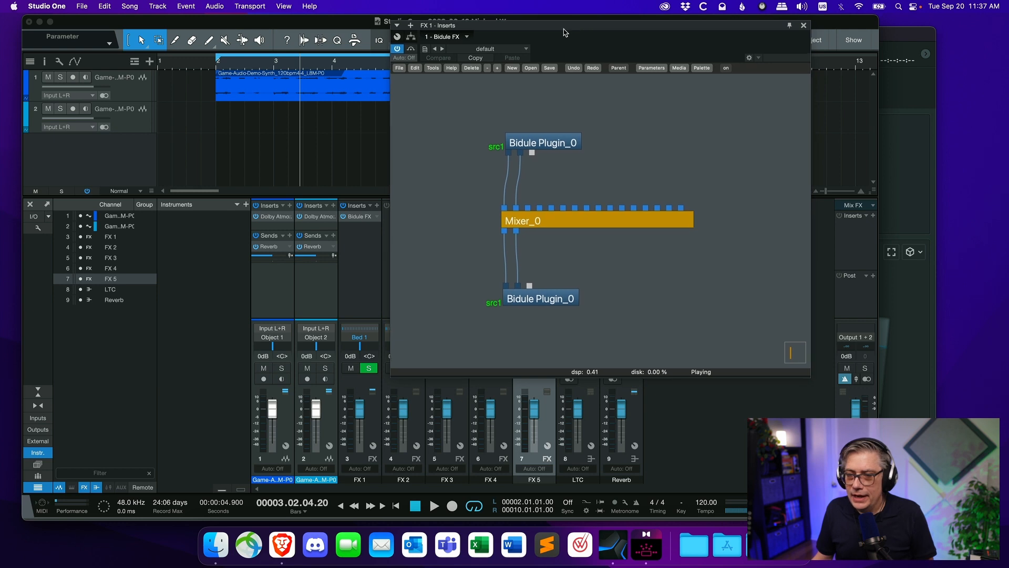
- Delete the Mixer_0 block from the Bidule FX patch on FX 1
left_click_drag(577, 28, 406, 61)
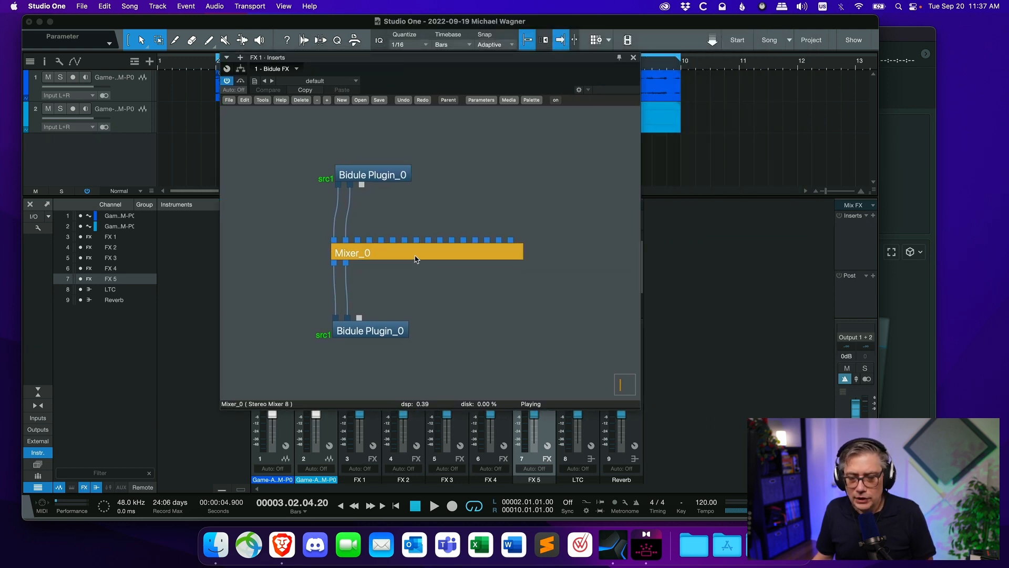
right_click(415, 259)
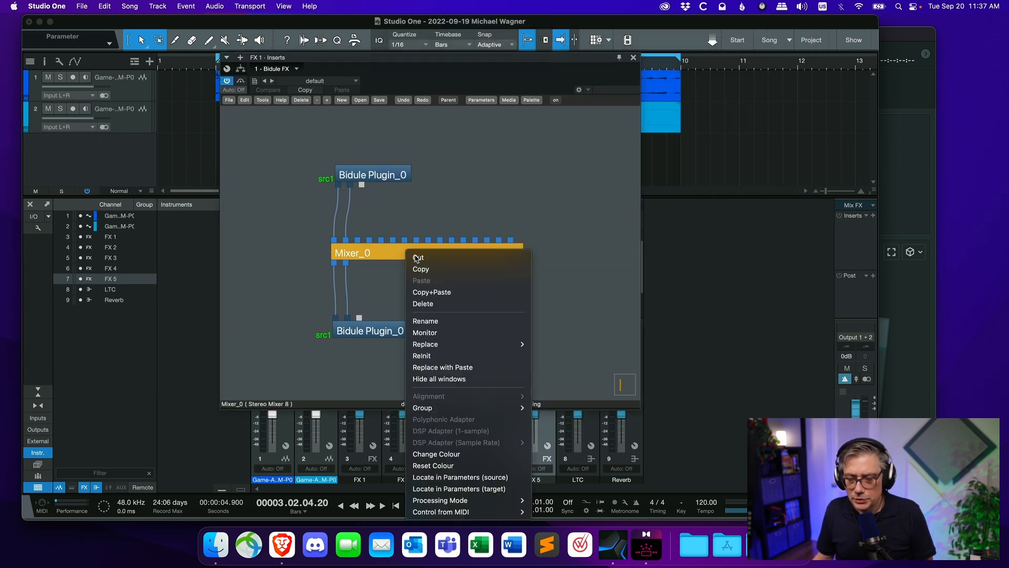
left_click(423, 304)
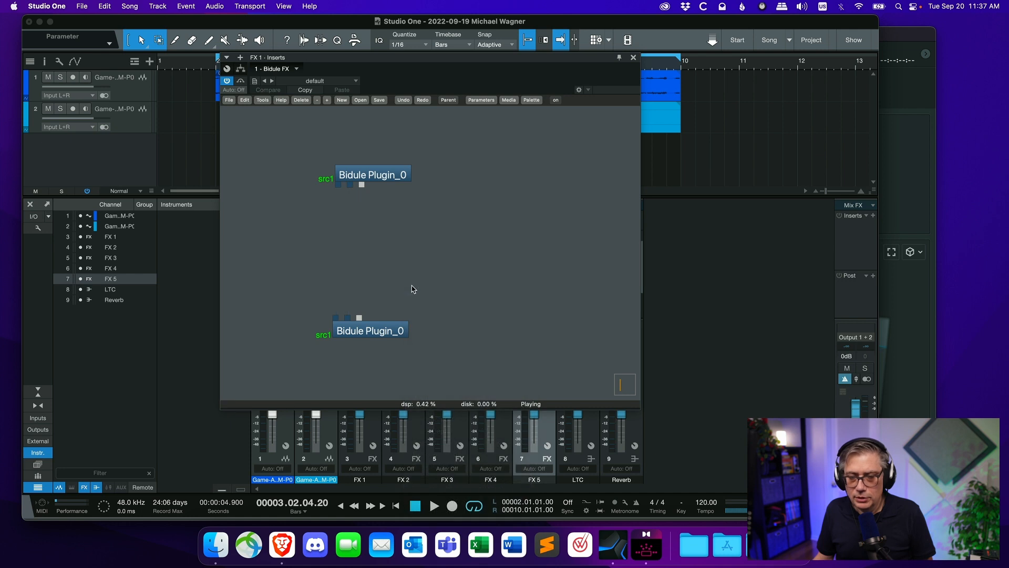
- Add the Reverb Foundry HD Cart AU effect with 10 ins and 10 outs between the patch's input and output blocks
right_click(376, 231)
mouse_move(381, 235)
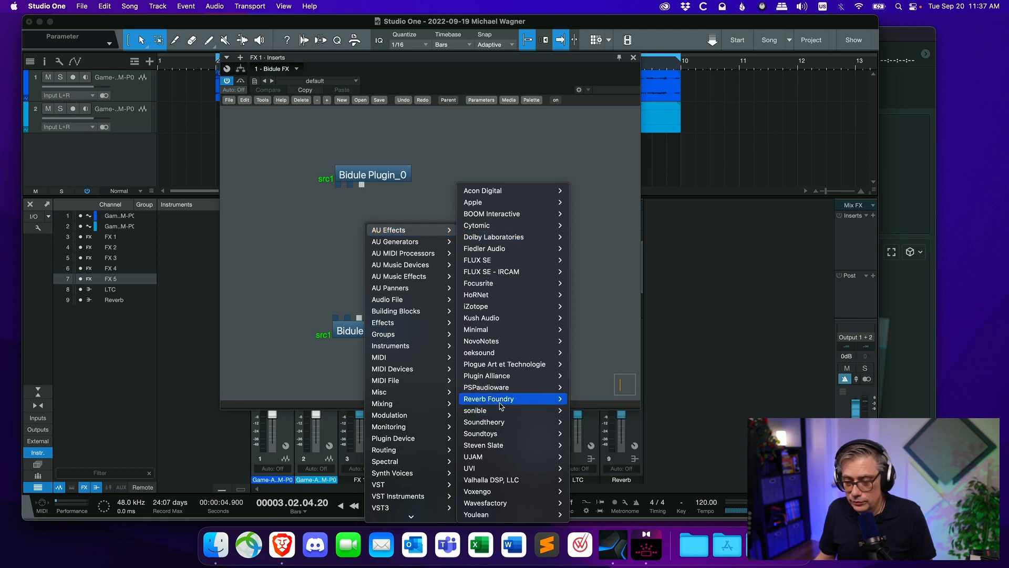
mouse_move(500, 403)
mouse_move(587, 402)
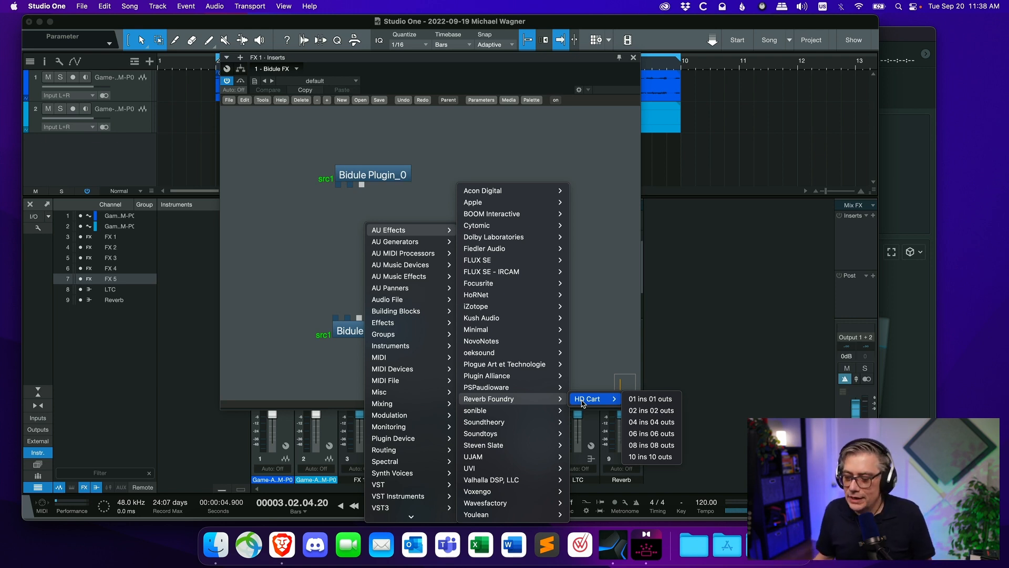
left_click(651, 457)
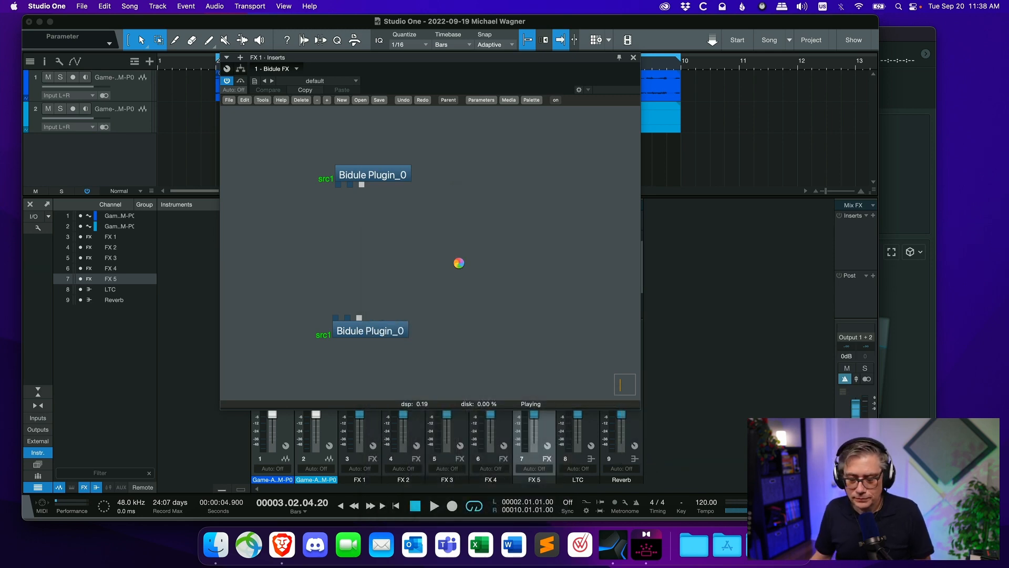
left_click(434, 219)
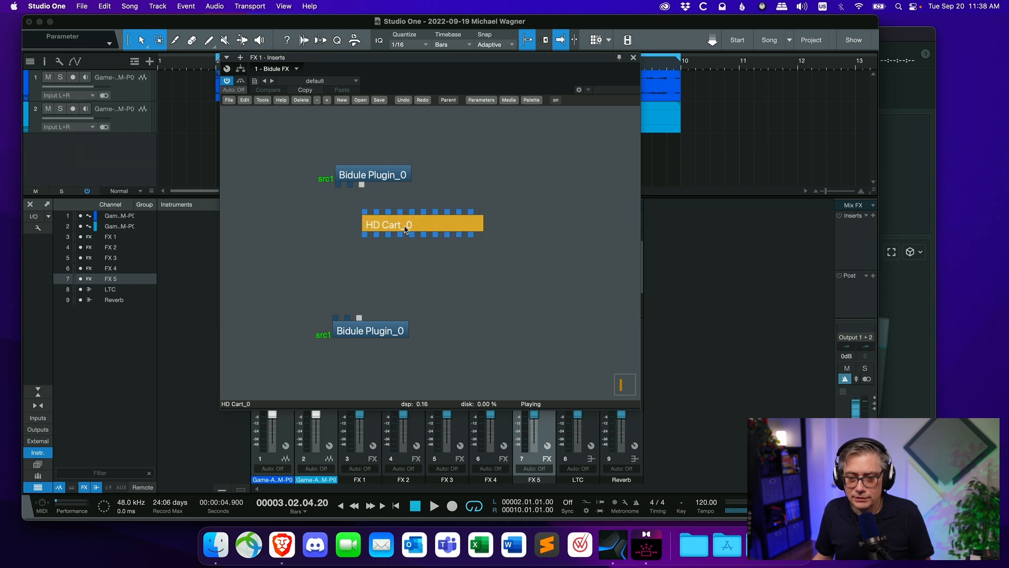
left_click_drag(405, 227, 385, 238)
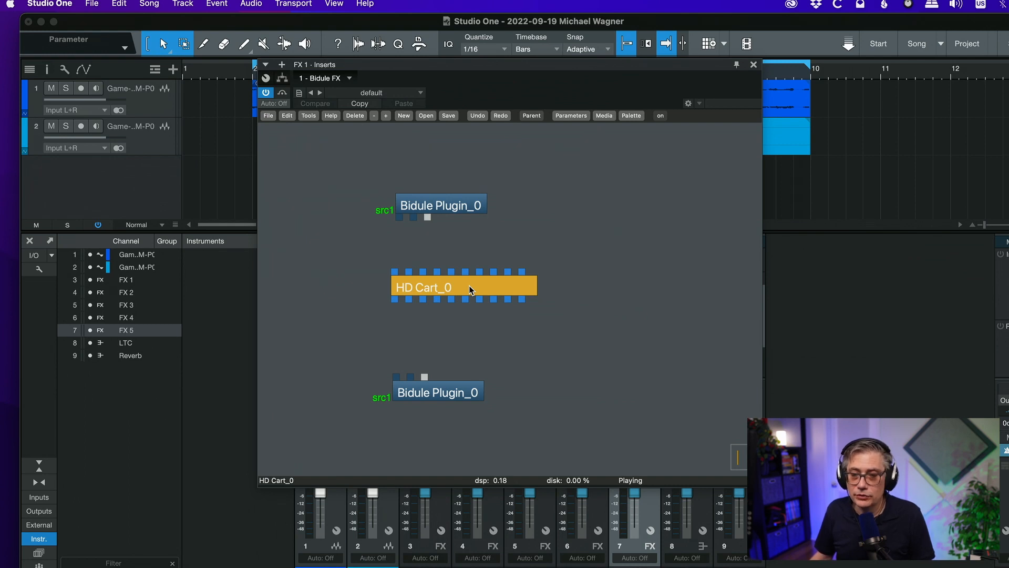
- Open the HD Cart reverb's interface to review its settings, and close it again
double_click(469, 287)
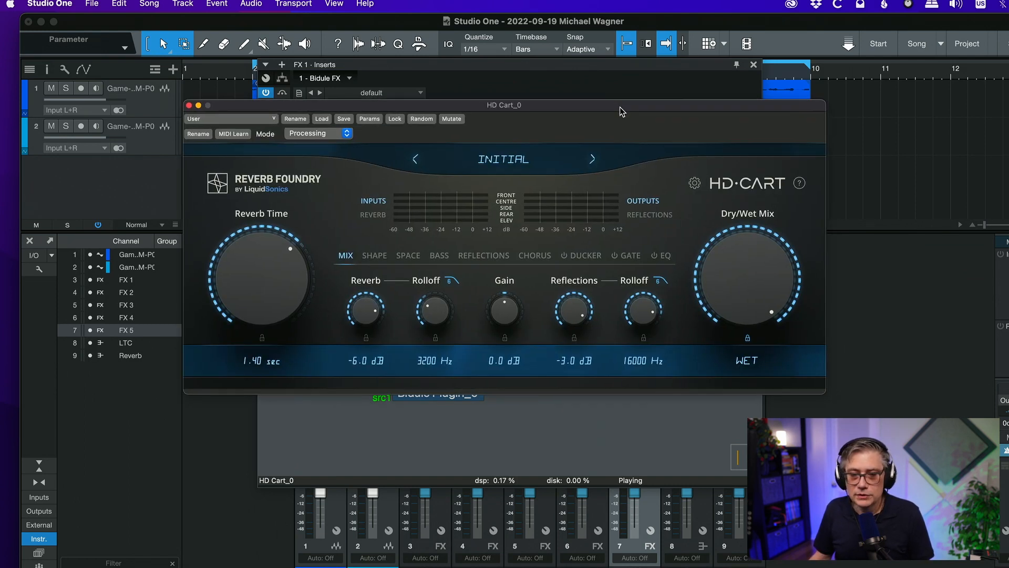
left_click_drag(620, 106, 509, 129)
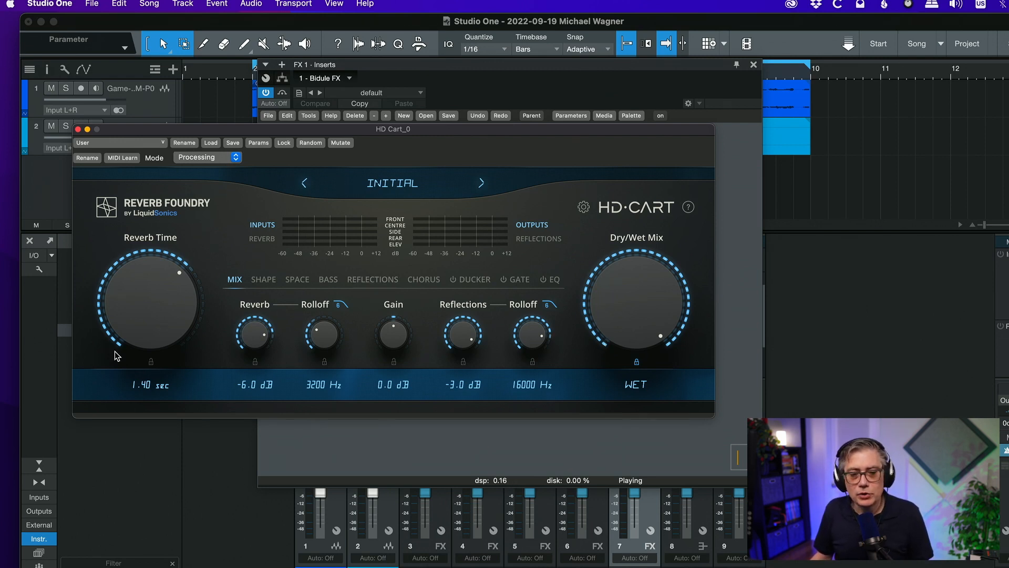
left_click(78, 129)
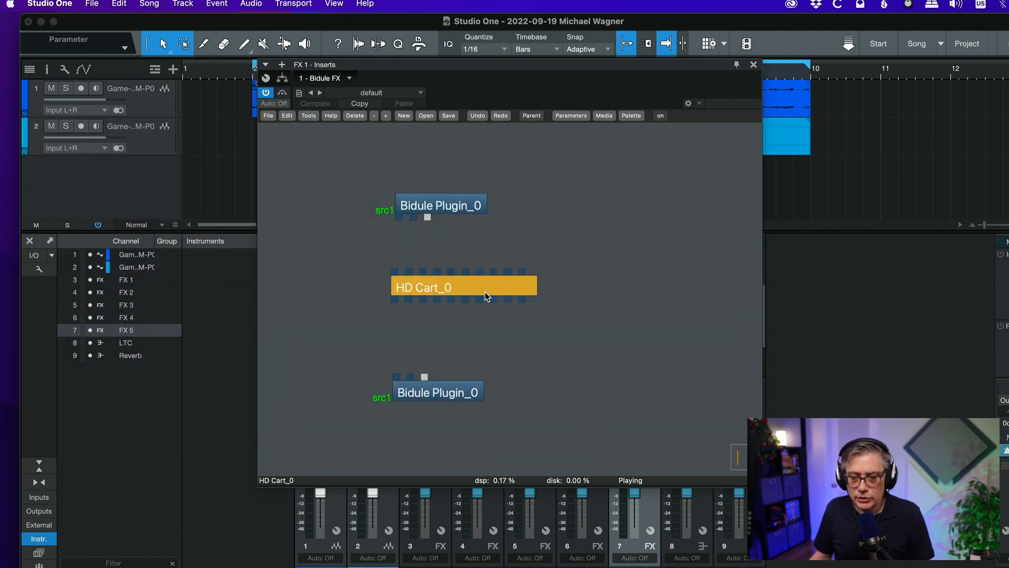
- Connect the upper Bidule Plugin block's two audio outputs to HD Cart's first two inputs, and close the patch window
left_click_drag(484, 289, 485, 298)
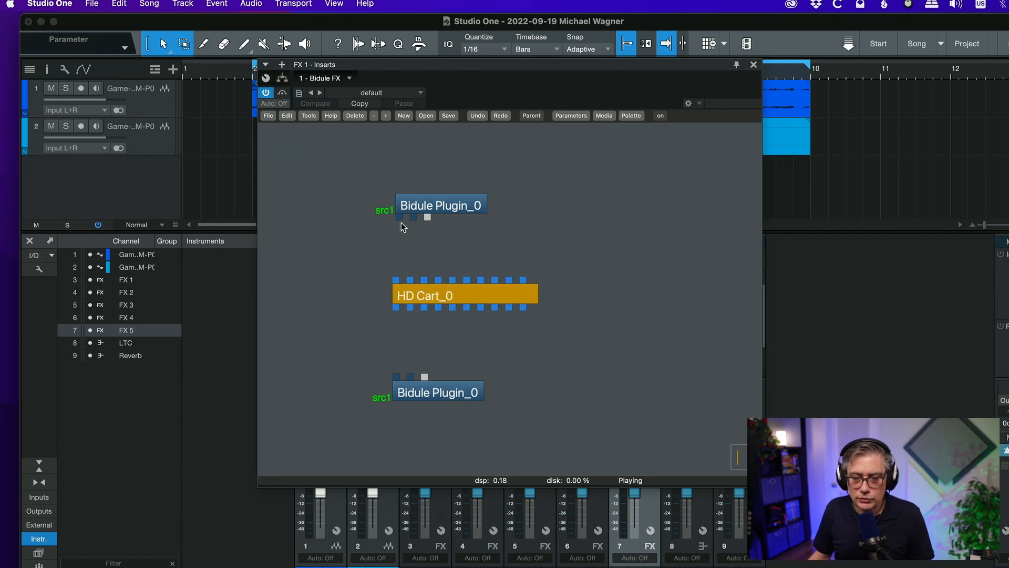
left_click_drag(399, 219, 395, 282)
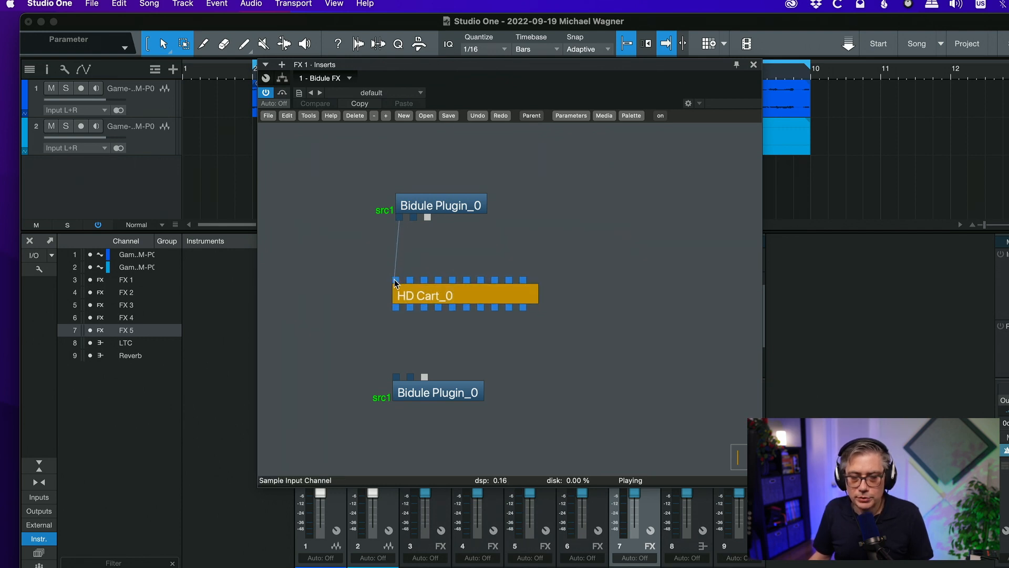
left_click_drag(413, 217, 410, 279)
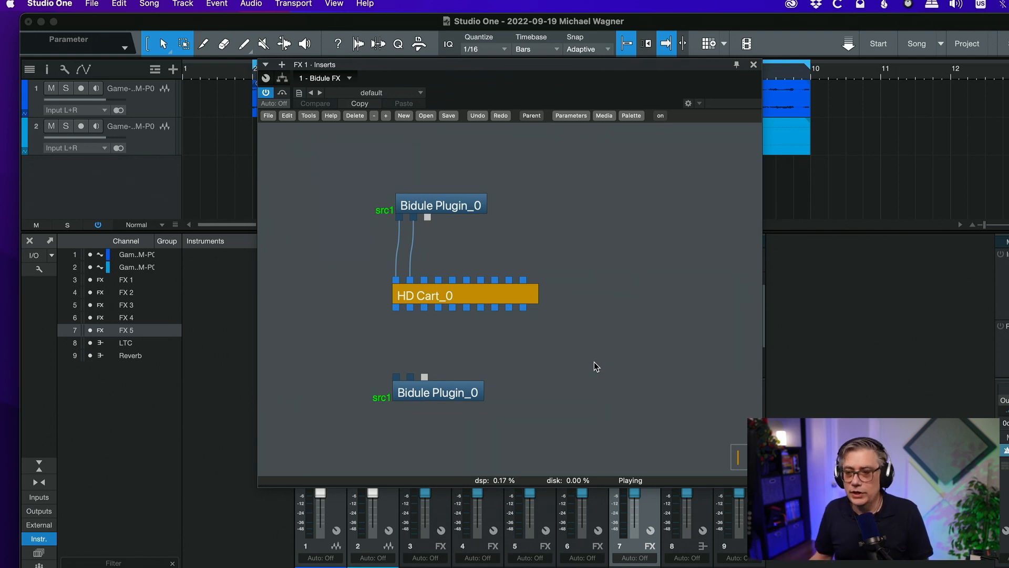
left_click(753, 65)
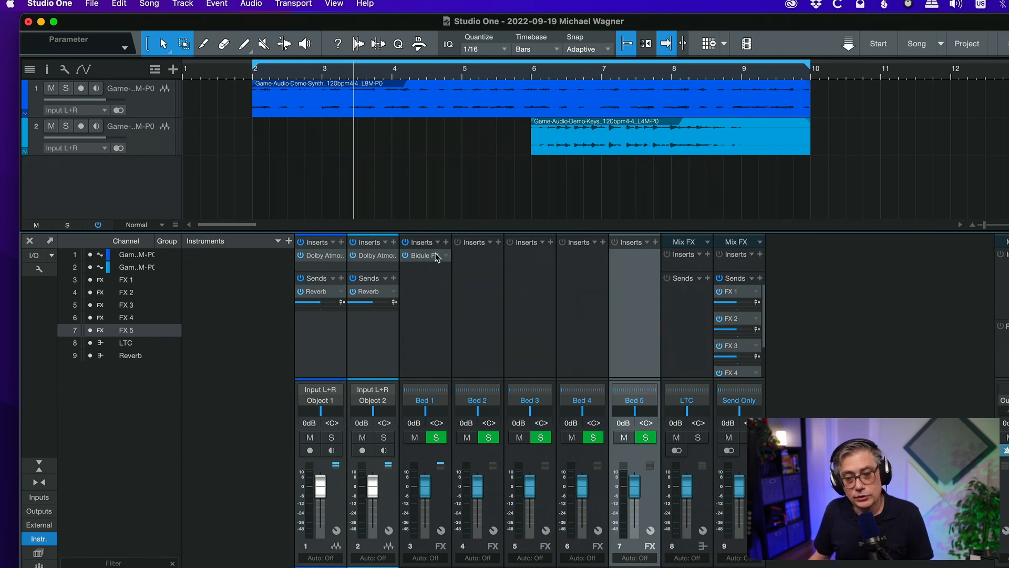
- Copy the Bidule FX insert with its HD Cart patch from FX 1 to FX 2, FX 3, FX 4 and FX 5
left_click_drag(423, 257, 487, 264)
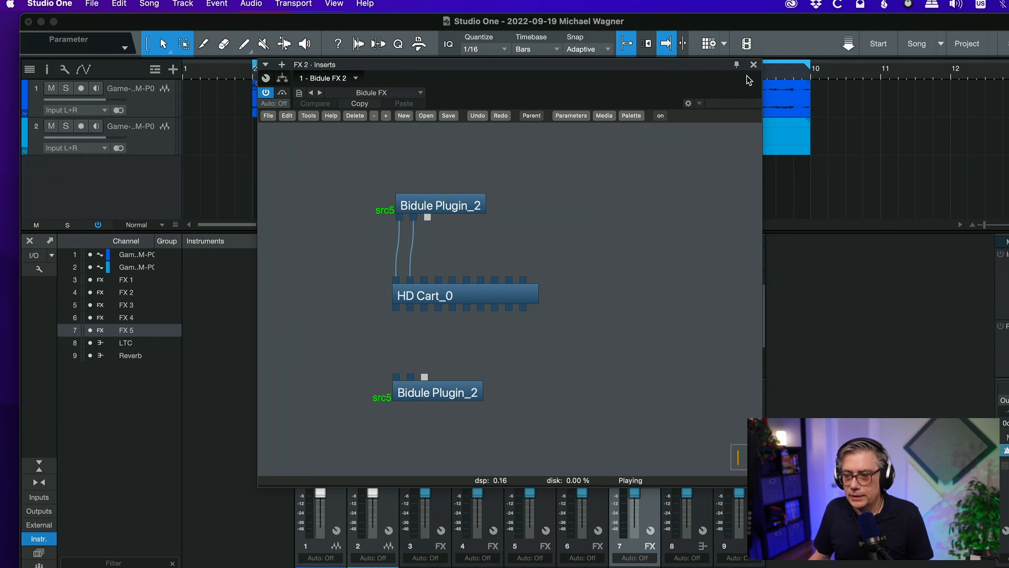
left_click(753, 65)
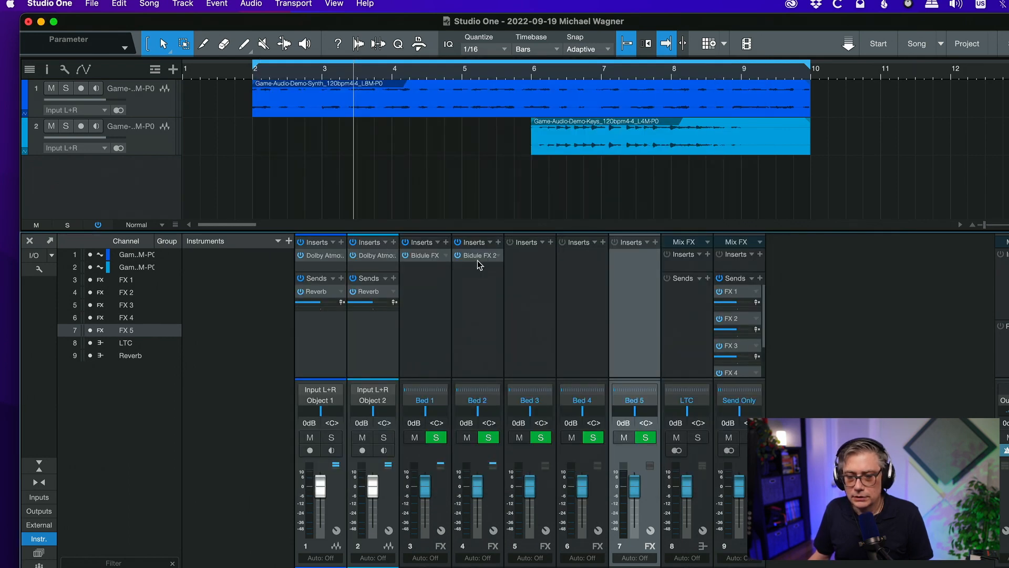
left_click_drag(479, 265, 541, 287)
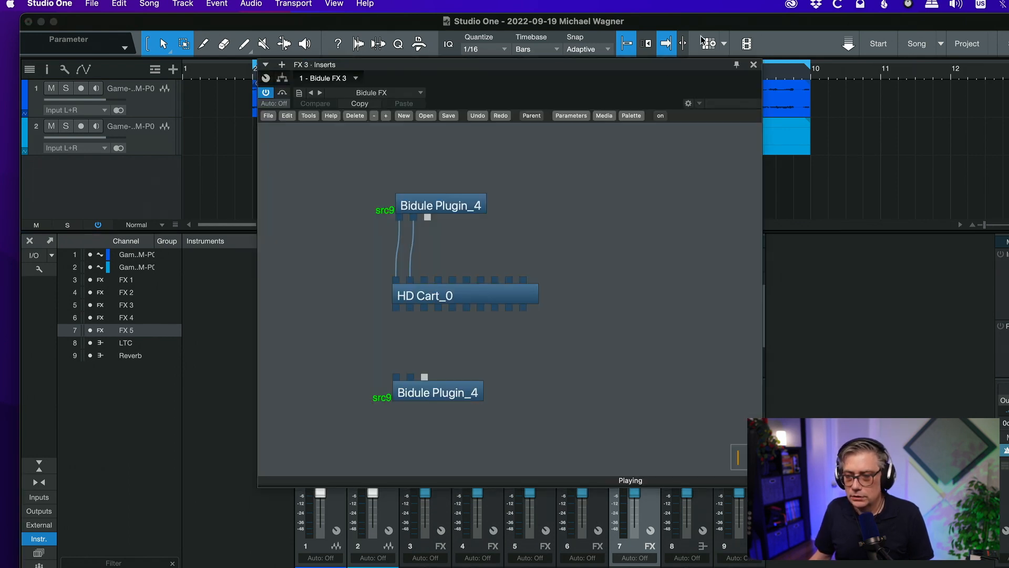
left_click(754, 65)
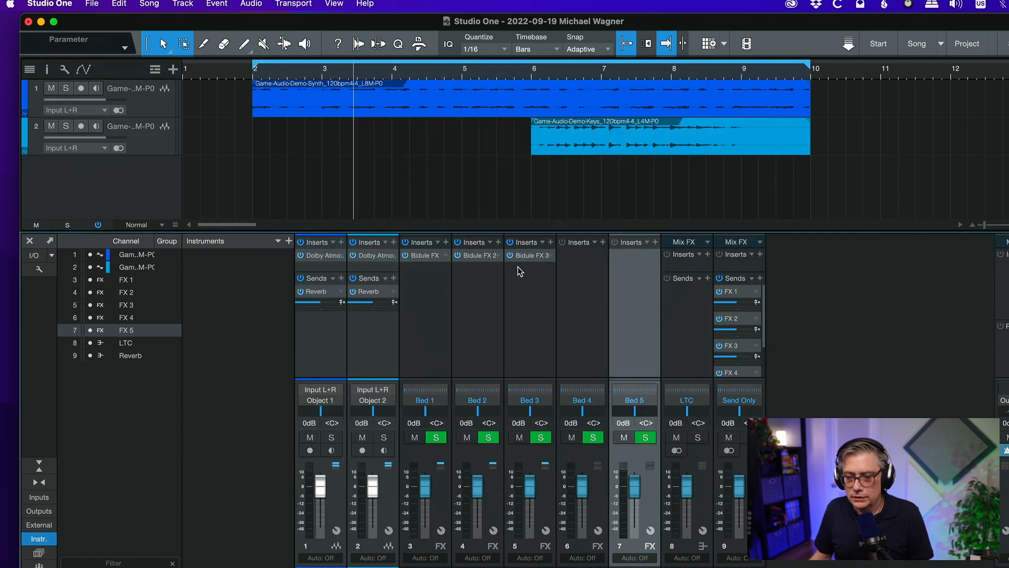
left_click_drag(527, 261, 601, 267)
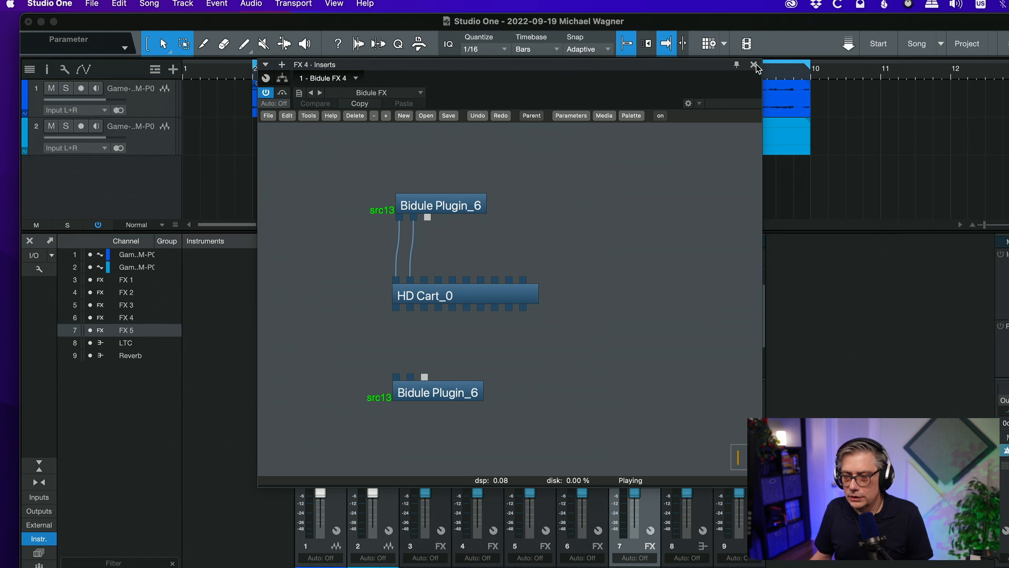
left_click(754, 65)
left_click_drag(583, 260, 655, 277)
left_click(754, 65)
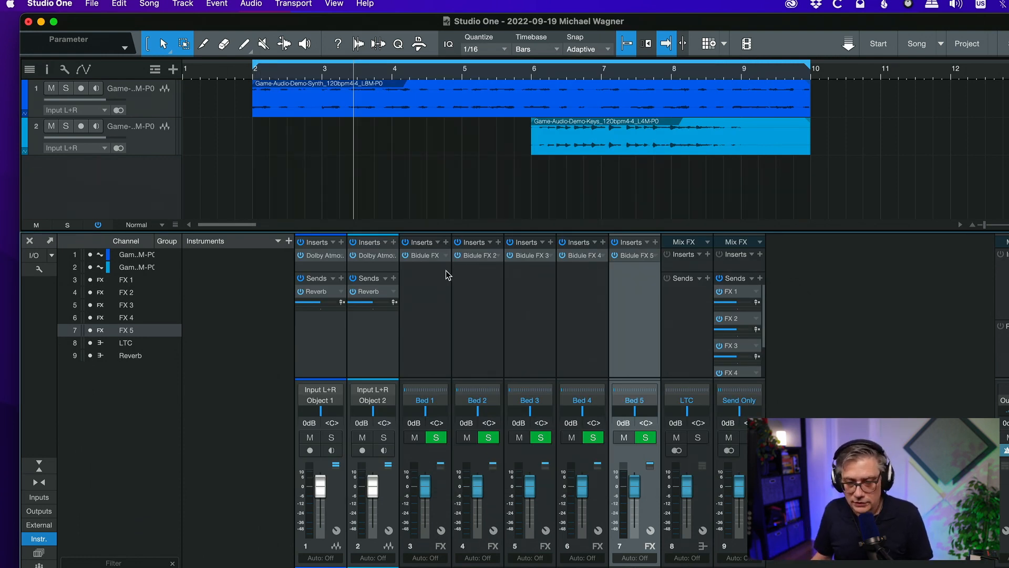
- In FX 1's Bidule patch, connect HD Cart's outputs 1 and 2 to the lower Bidule Plugin block's two audio inputs, and close the patch
left_click(424, 255)
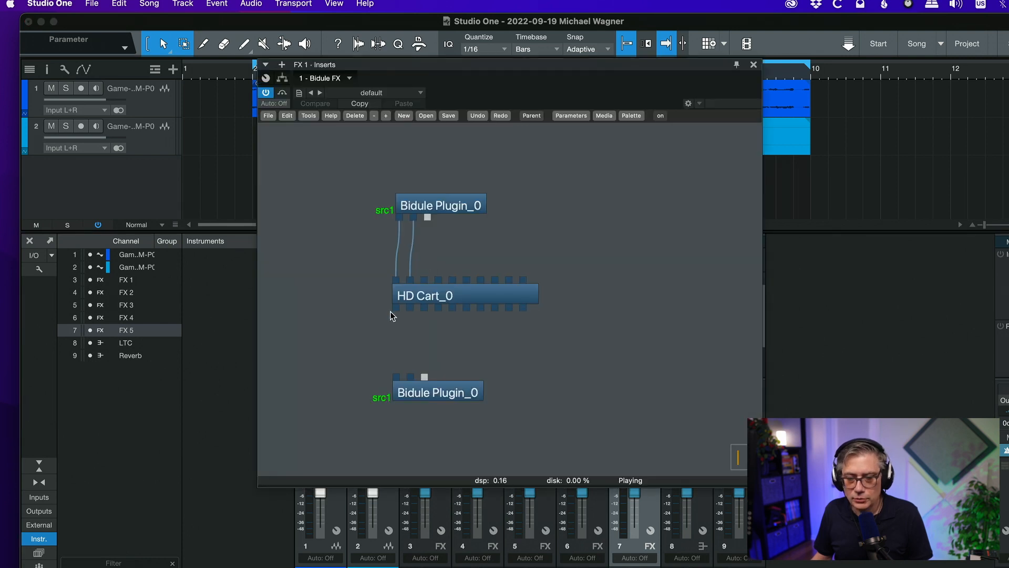
left_click_drag(392, 311, 396, 376)
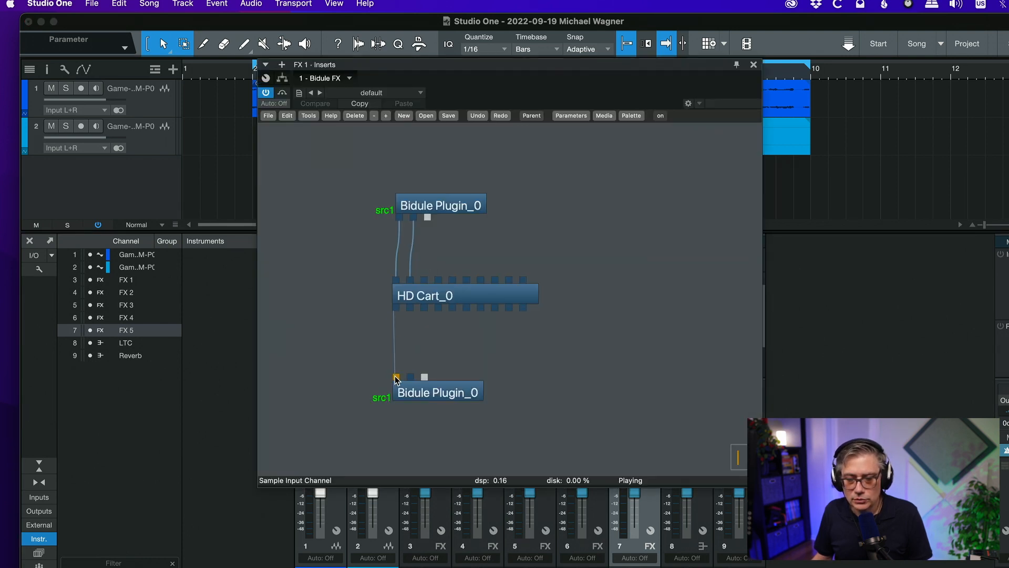
left_click_drag(410, 310, 411, 376)
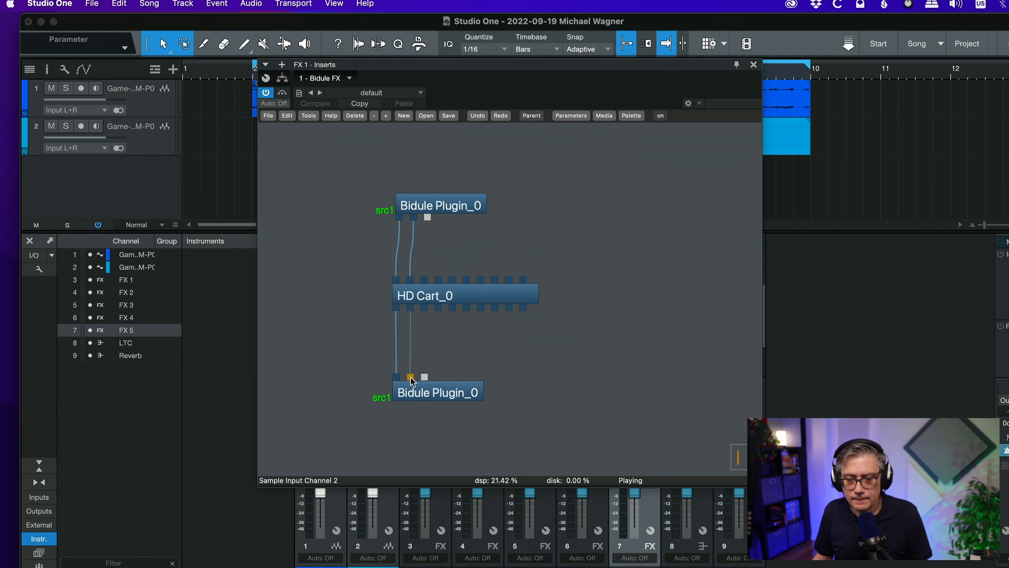
left_click(754, 66)
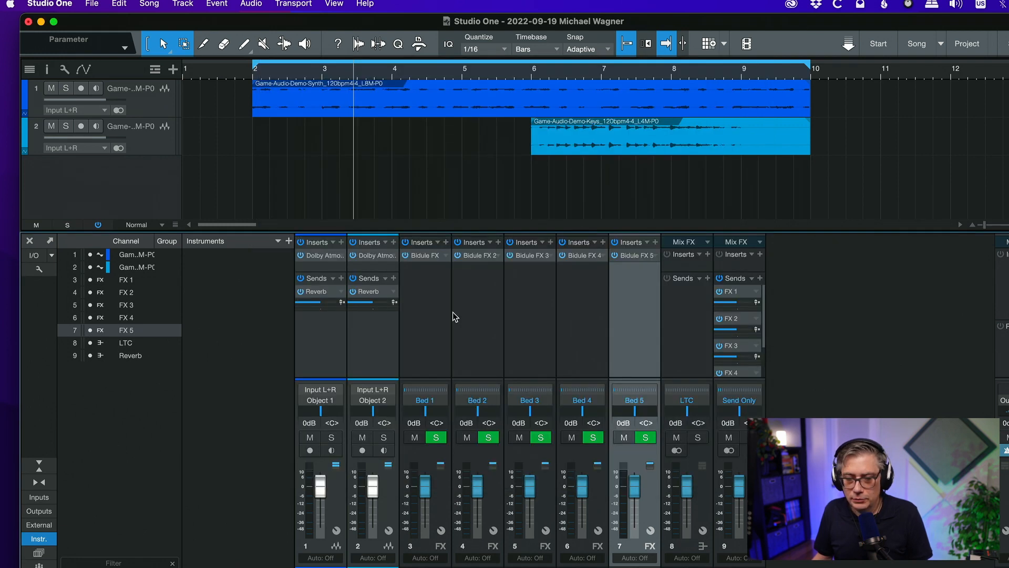
- In FX 2's Bidule patch, connect HD Cart's outputs 3 and 4 to the lower block's two audio inputs, and close the patch
left_click(481, 255)
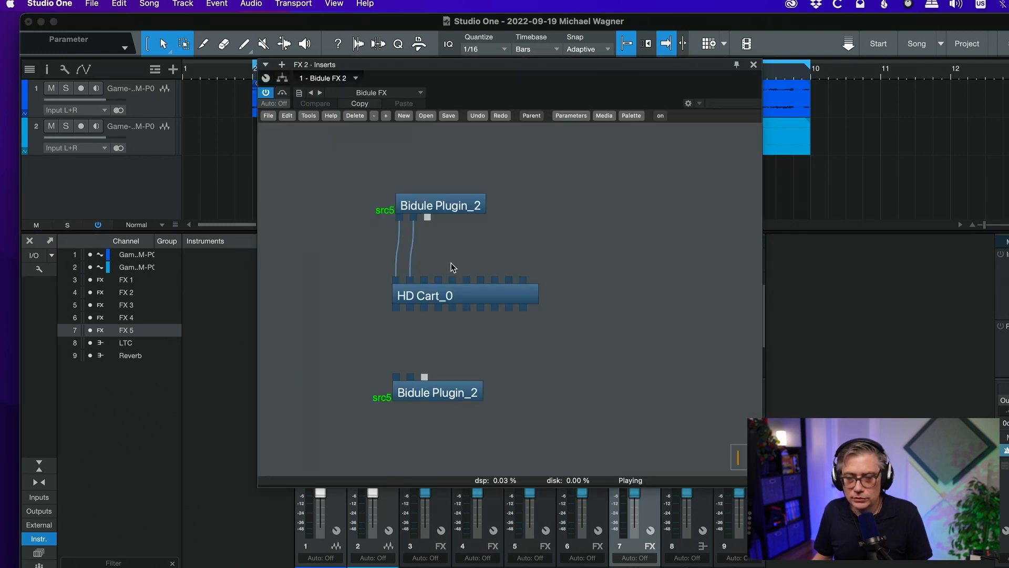
left_click_drag(425, 310, 396, 379)
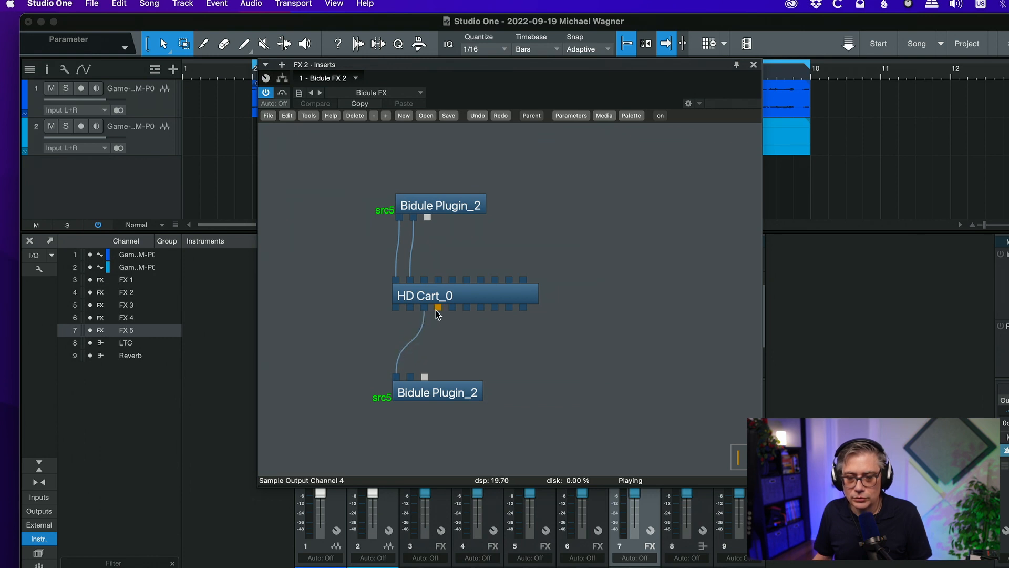
left_click_drag(438, 308, 410, 377)
left_click(615, 212)
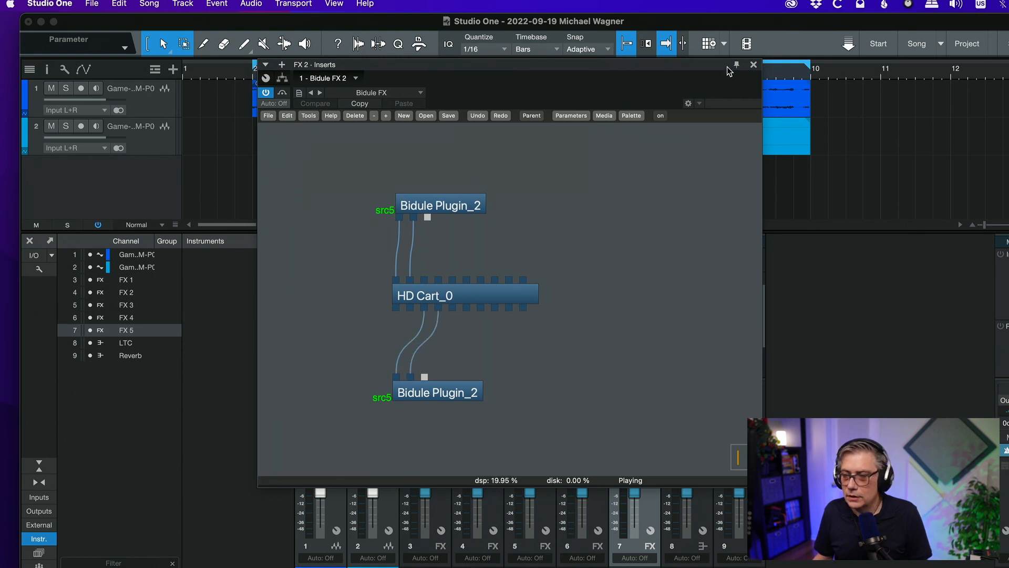
left_click(754, 65)
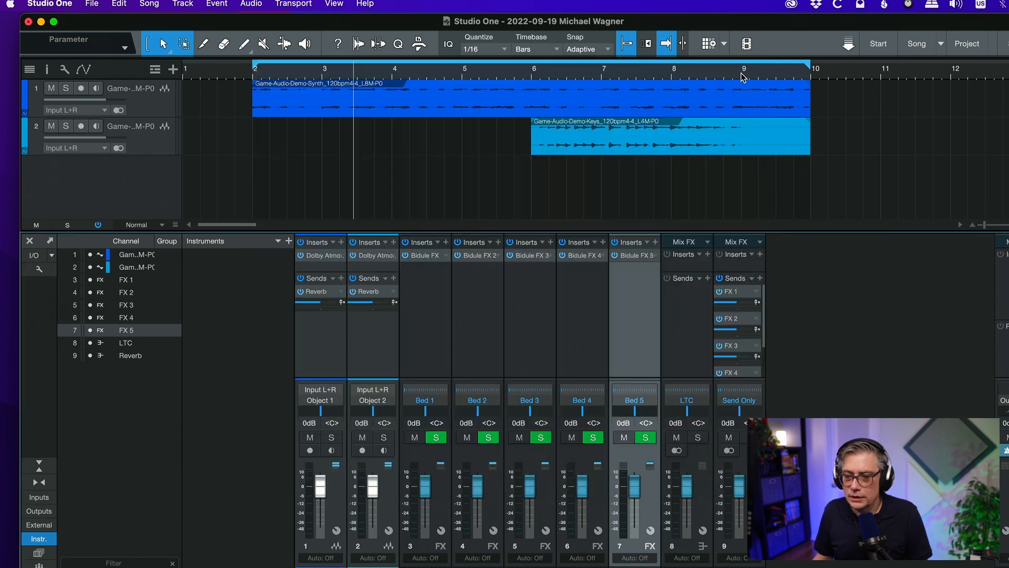
- In FX 3's Bidule patch, connect HD Cart's outputs 5 and 6 to the lower block's two audio inputs, and close the patch
left_click(530, 257)
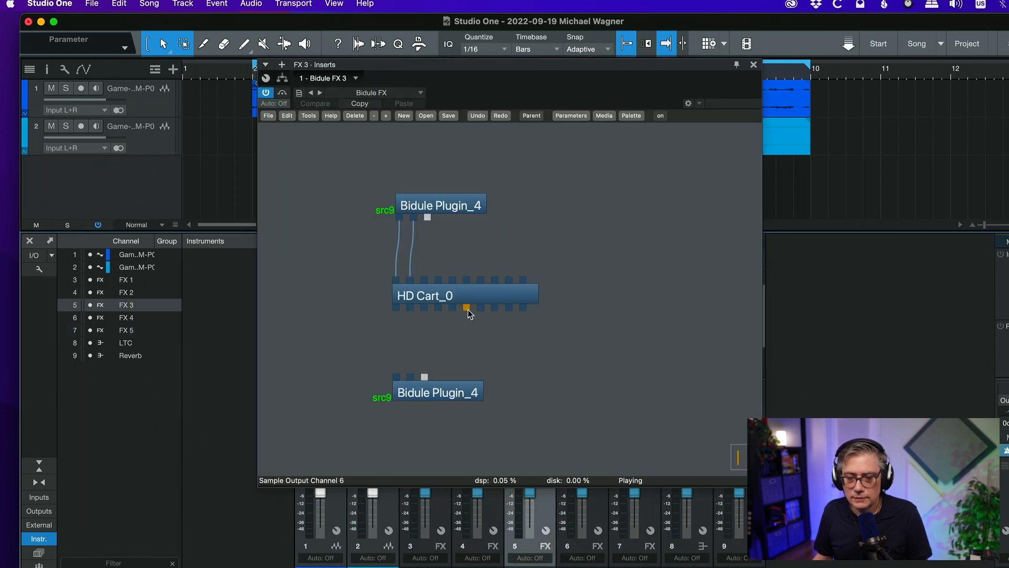
left_click_drag(452, 308, 411, 377)
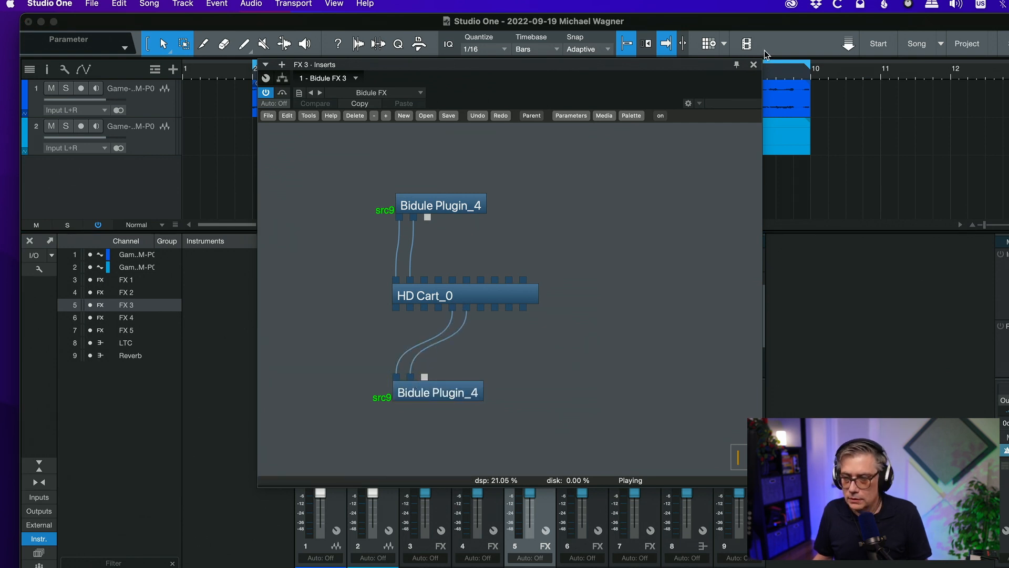
left_click(755, 65)
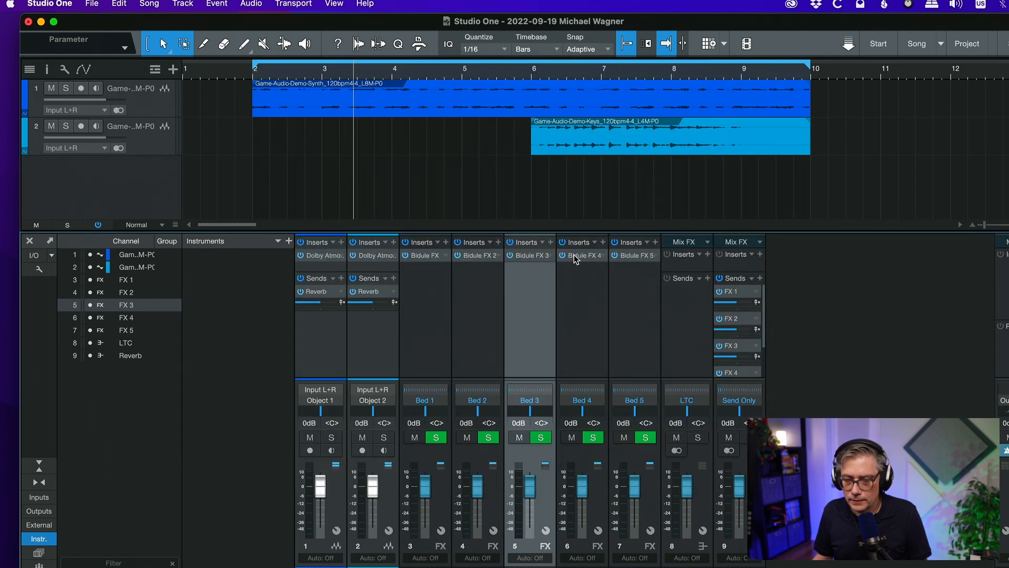
- In FX 4's Bidule patch, connect HD Cart's outputs 7 and 8 to the lower block's two audio inputs, and close the patch
left_click(577, 256)
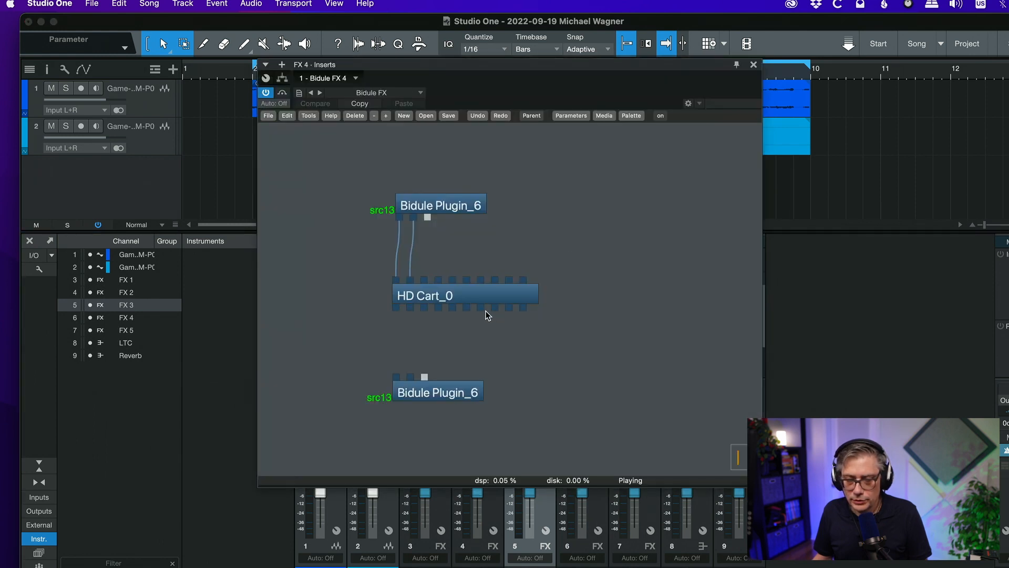
left_click_drag(481, 308, 398, 378)
left_click_drag(495, 310, 411, 378)
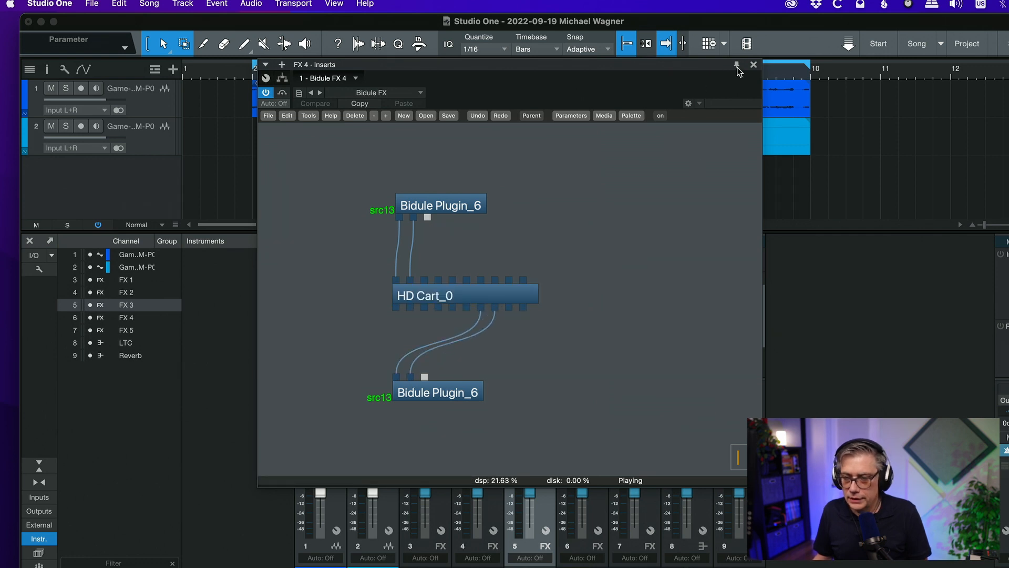
left_click(754, 65)
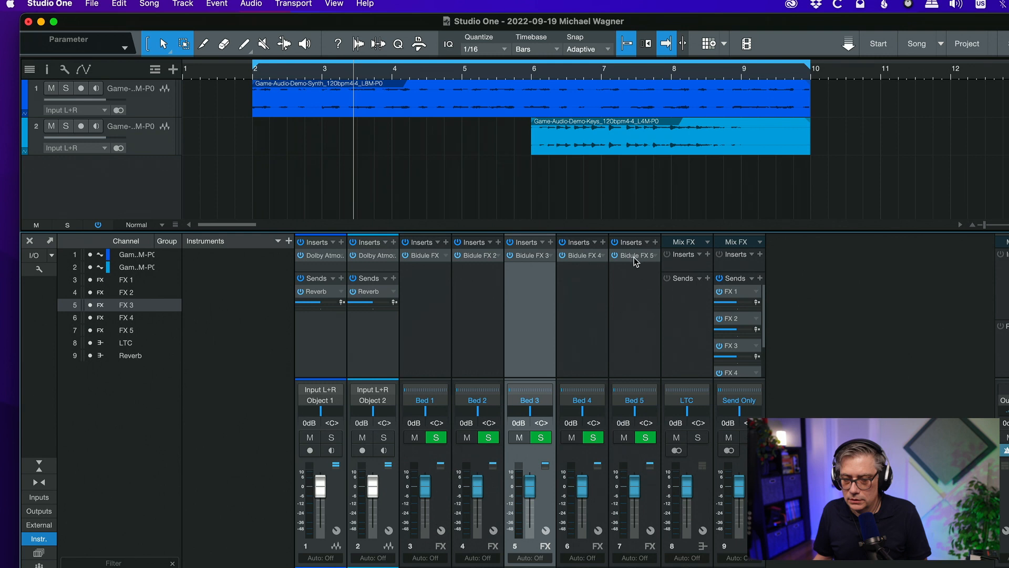
- In FX 5's Bidule patch, connect HD Cart's outputs 9 and 10 to the lower block's two audio inputs, and close the patch
left_click(635, 257)
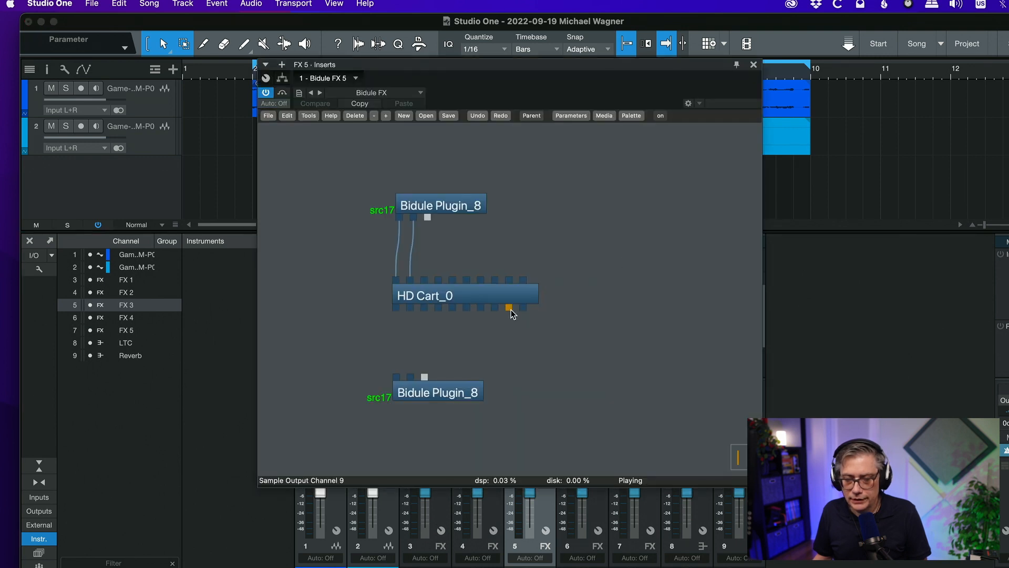
left_click_drag(508, 307, 397, 377)
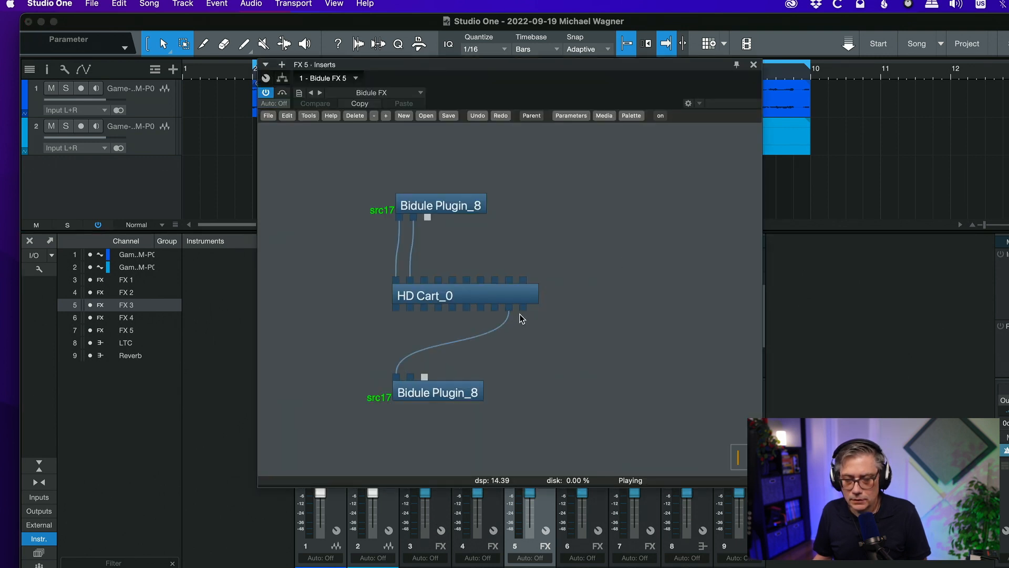
left_click_drag(523, 308, 411, 376)
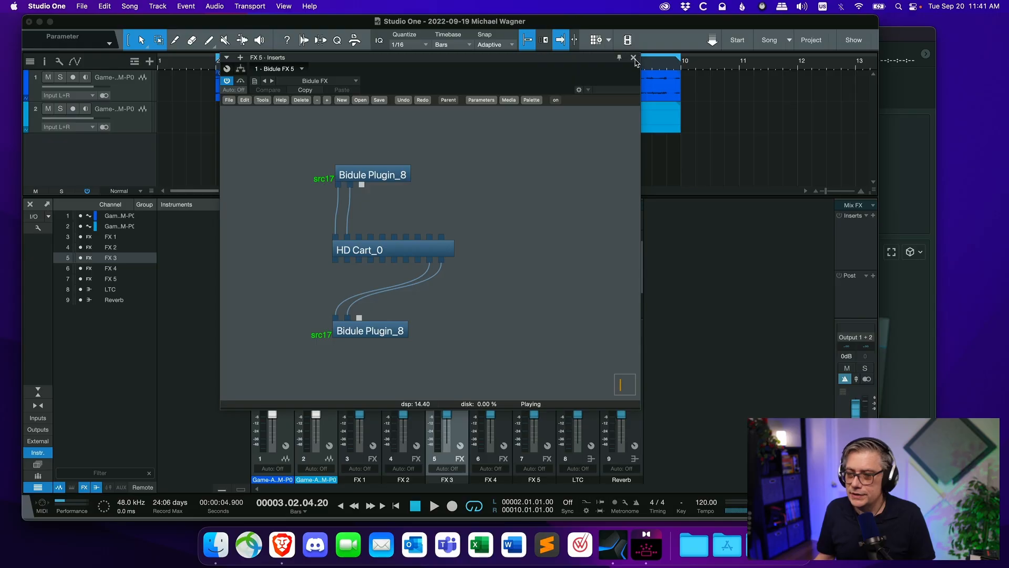
left_click(634, 59)
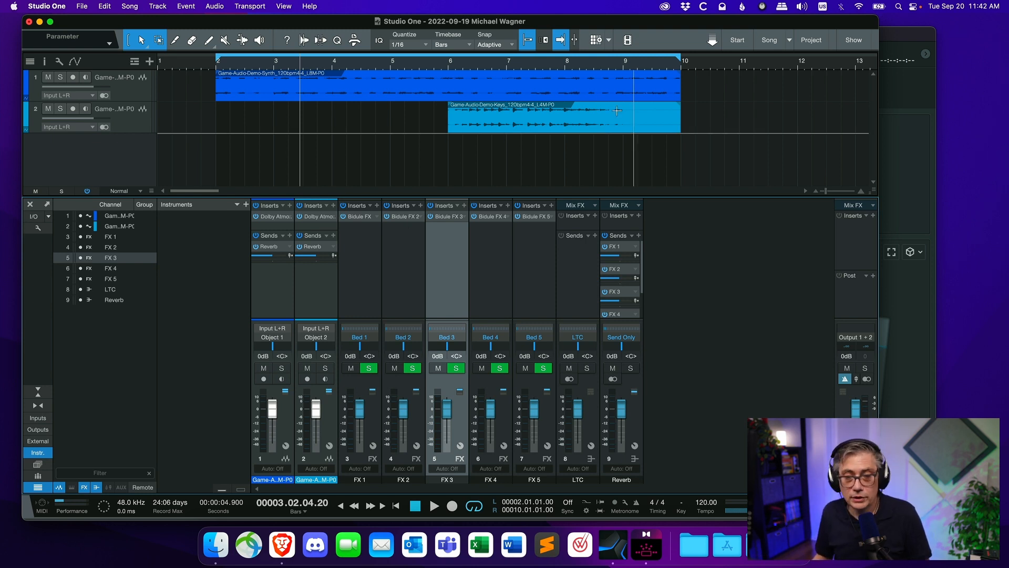
- Play the song, check the bed and object signals in the Dolby Atmos Renderer, and return to Studio One
key("space")
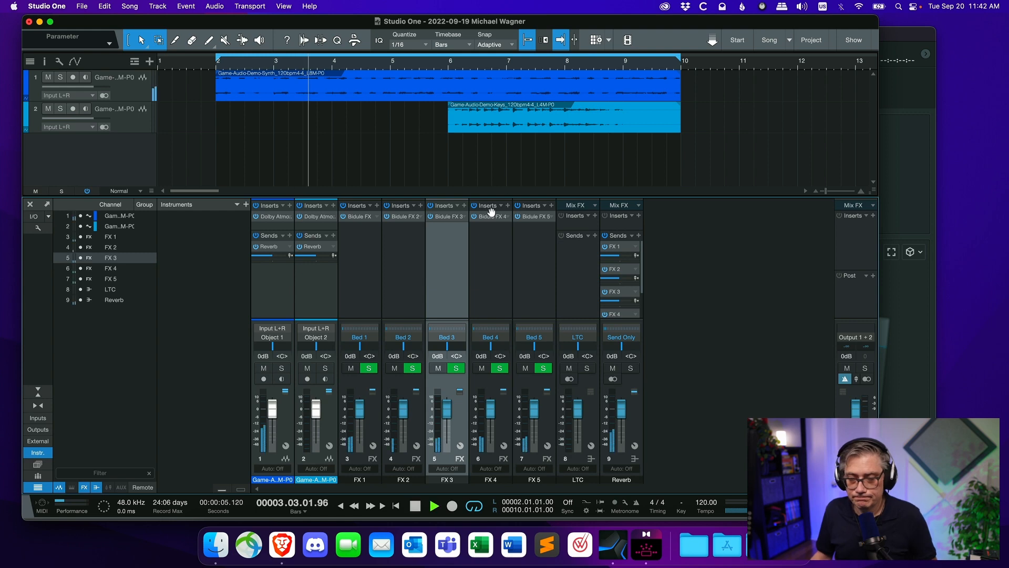
left_click(889, 36)
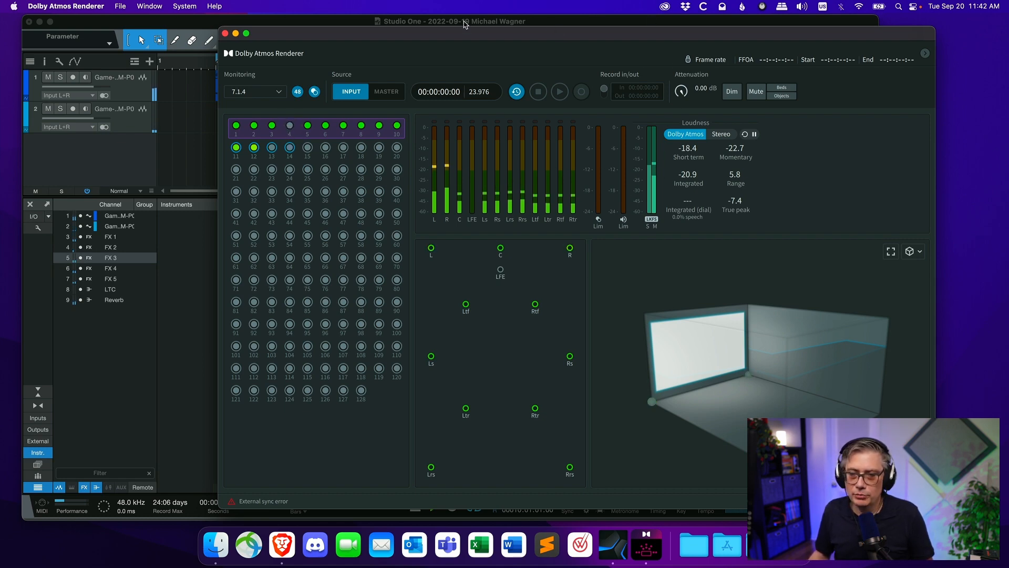
left_click(197, 23)
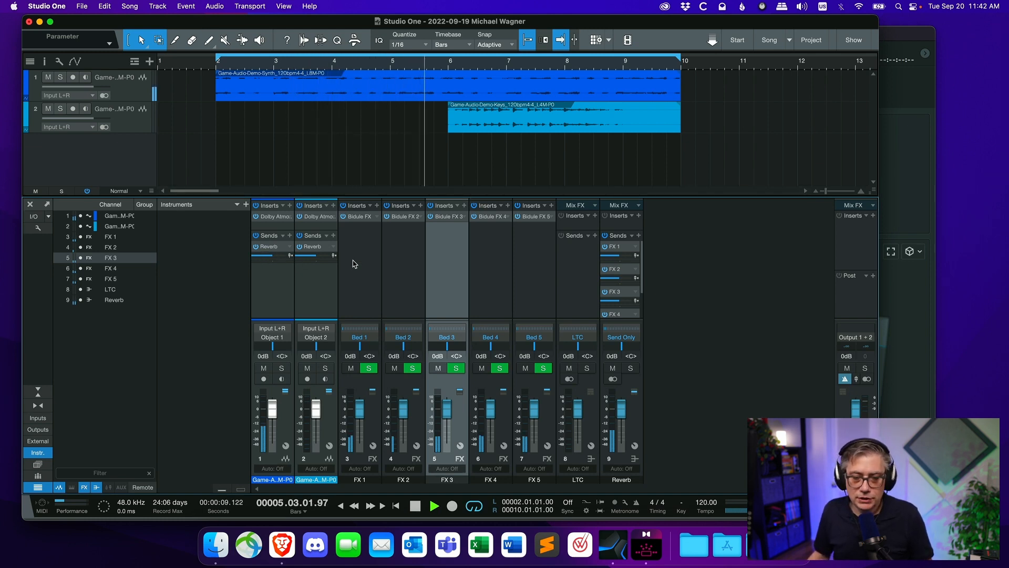
- Try Object 2's Reverb send at +8.4, reduce the send level to -13.0, and set the Reverb channel's volume to +0.7 dB
left_click_drag(315, 255, 328, 256)
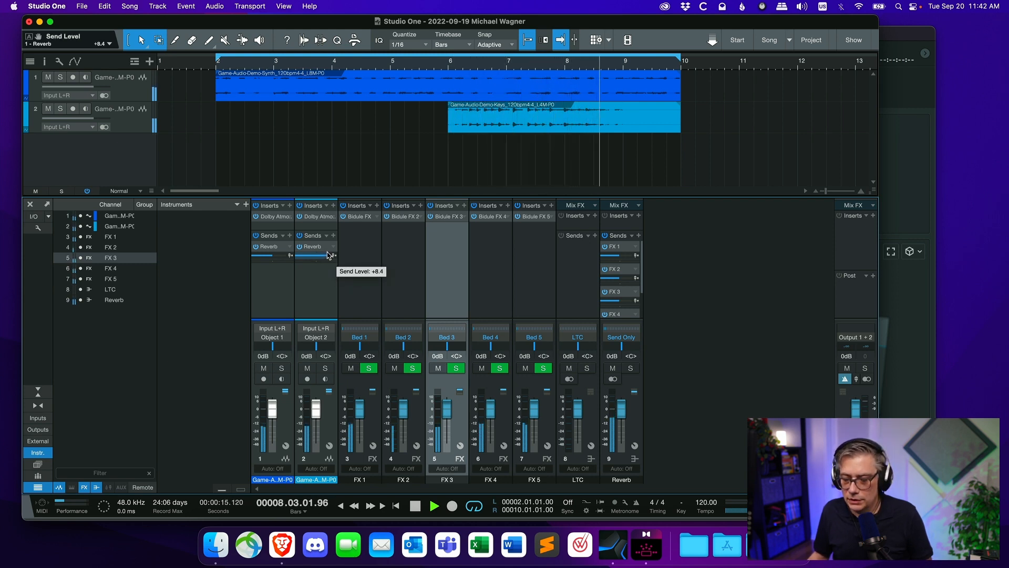
left_click_drag(329, 256, 271, 258)
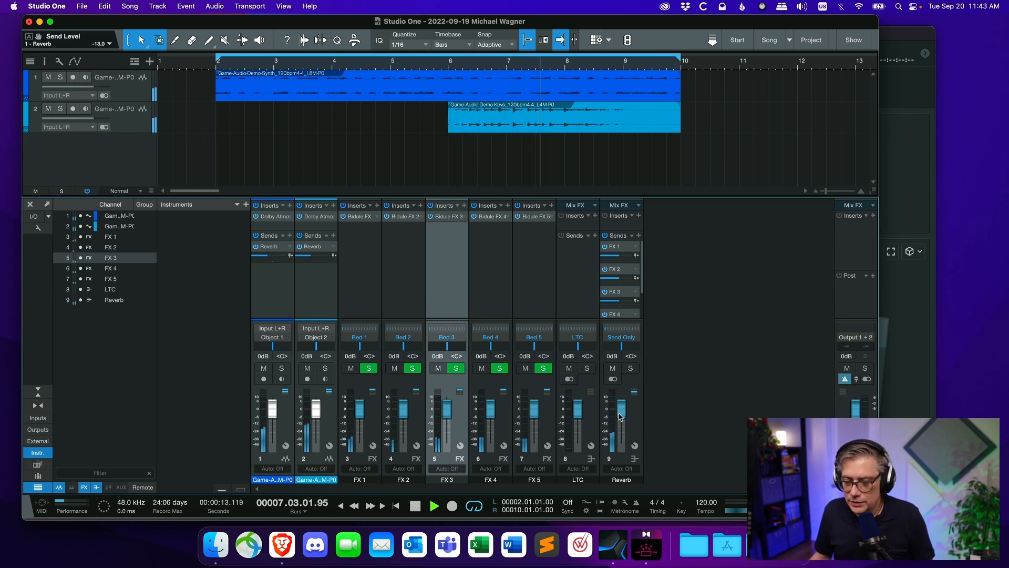
mouse_move(620, 416)
left_mouse_down()
mouse_move(622, 431)
mouse_move(625, 394)
mouse_move(626, 414)
left_mouse_up()
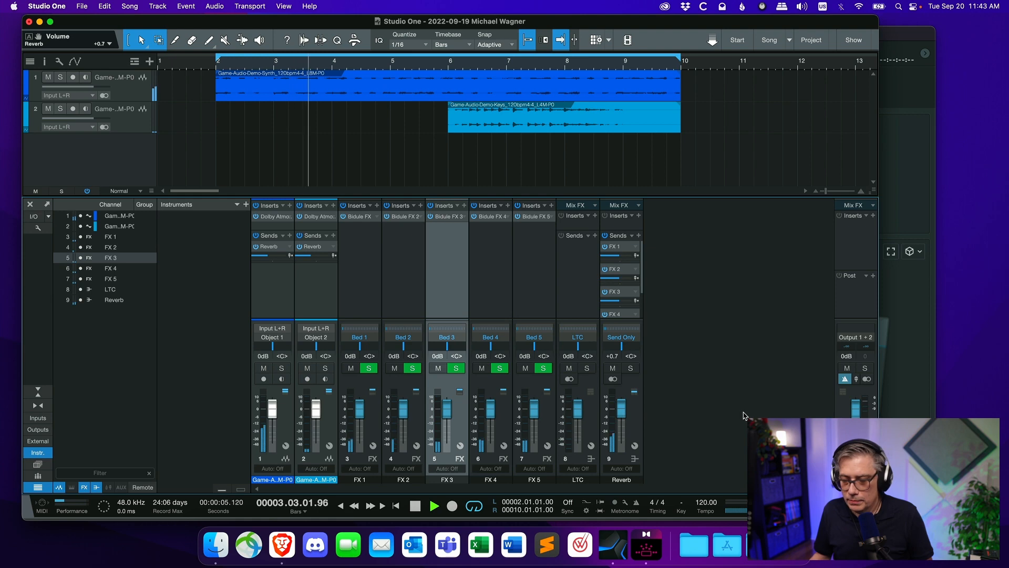